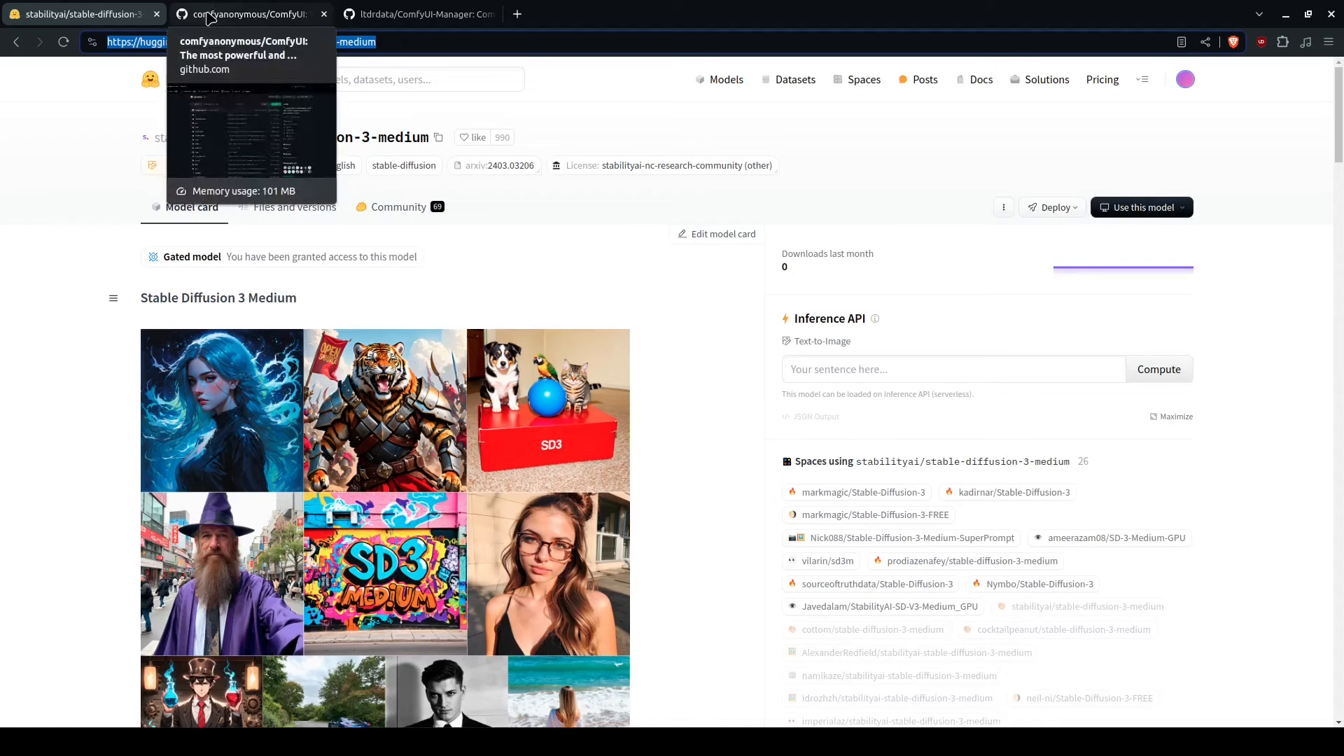
Step: Review the files of the stable-diffusion-3-medium model repository and open its text_encoders folder
left_click(88, 246)
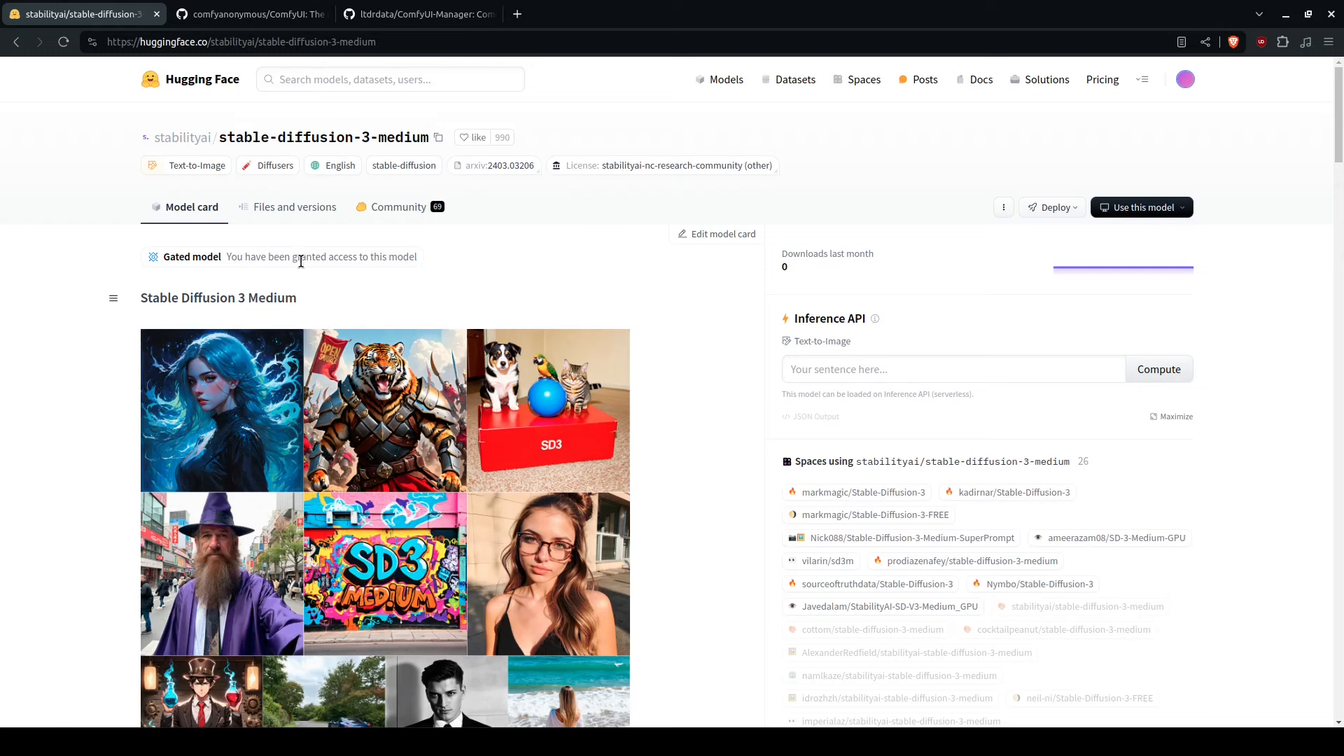
triple_click(176, 256)
left_click(308, 254)
left_click(296, 205)
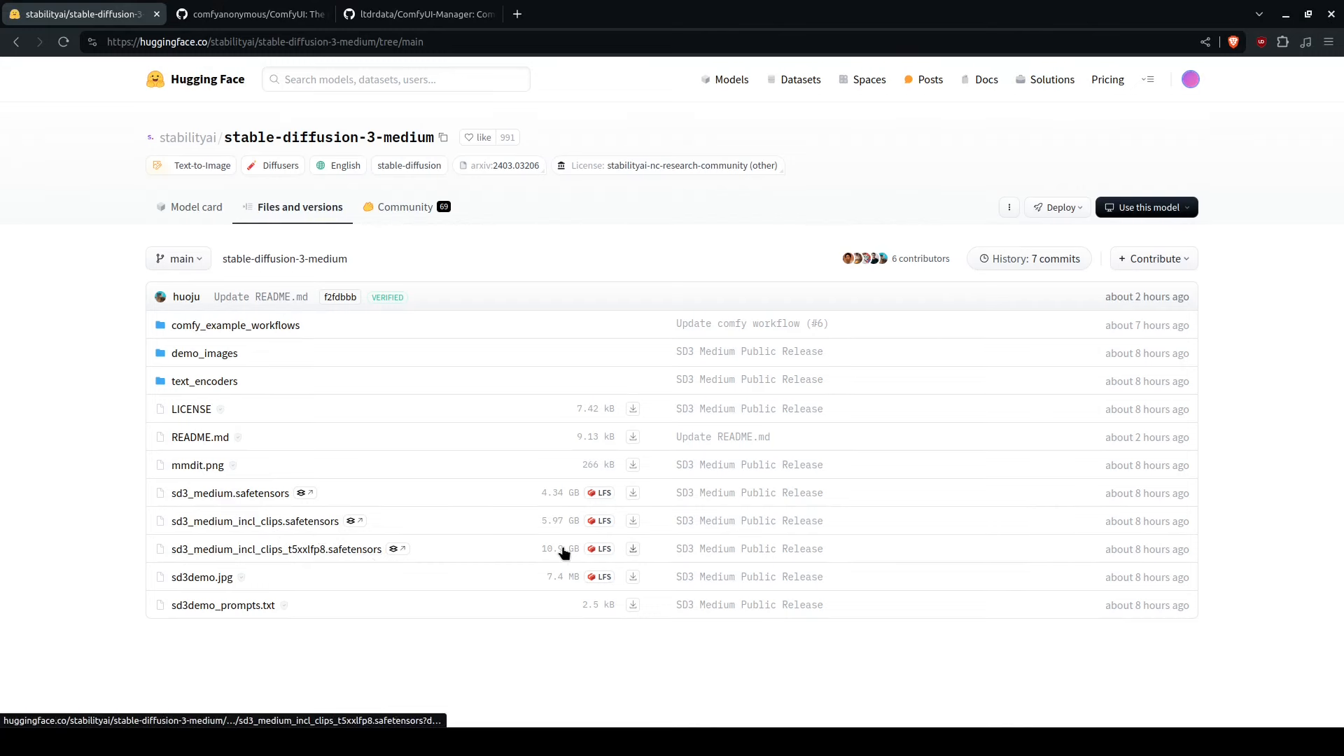
left_click(224, 381)
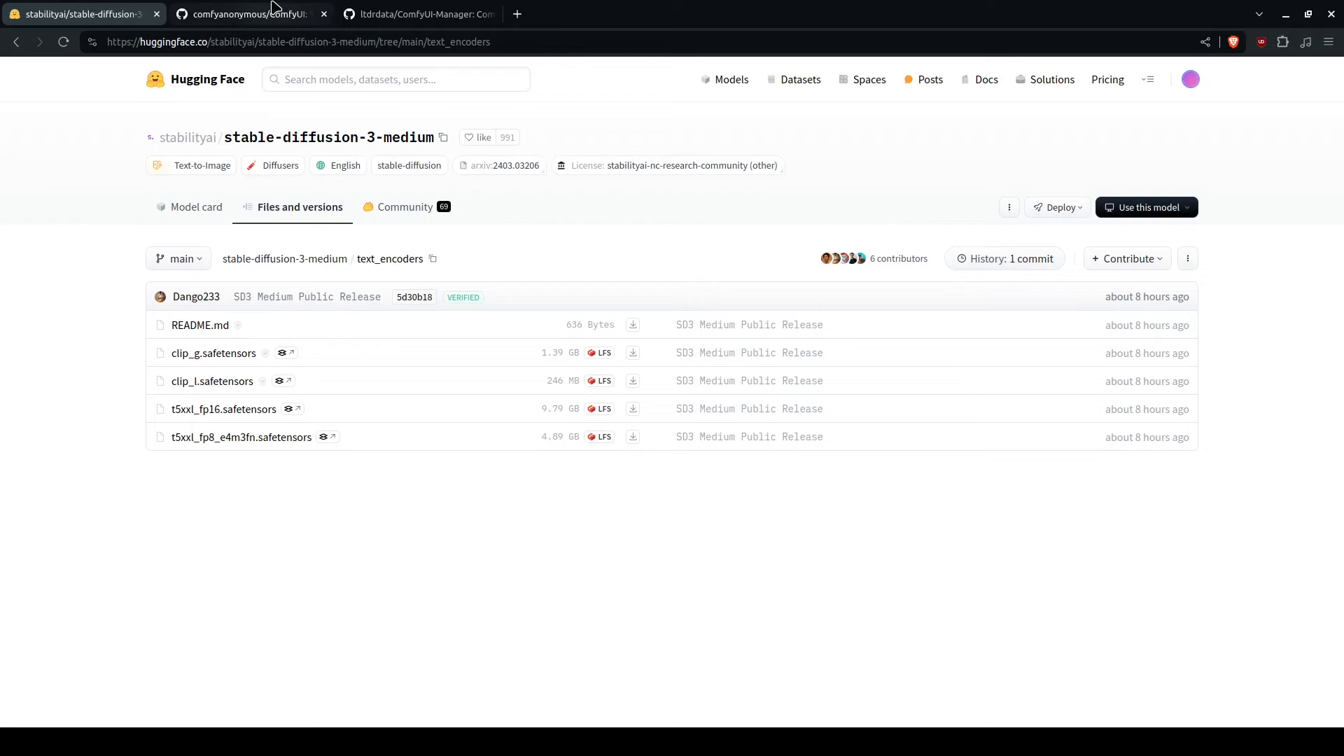
Step: Look at the clone options of the ComfyUI GitHub repository and open its Releases page
left_click(273, 8)
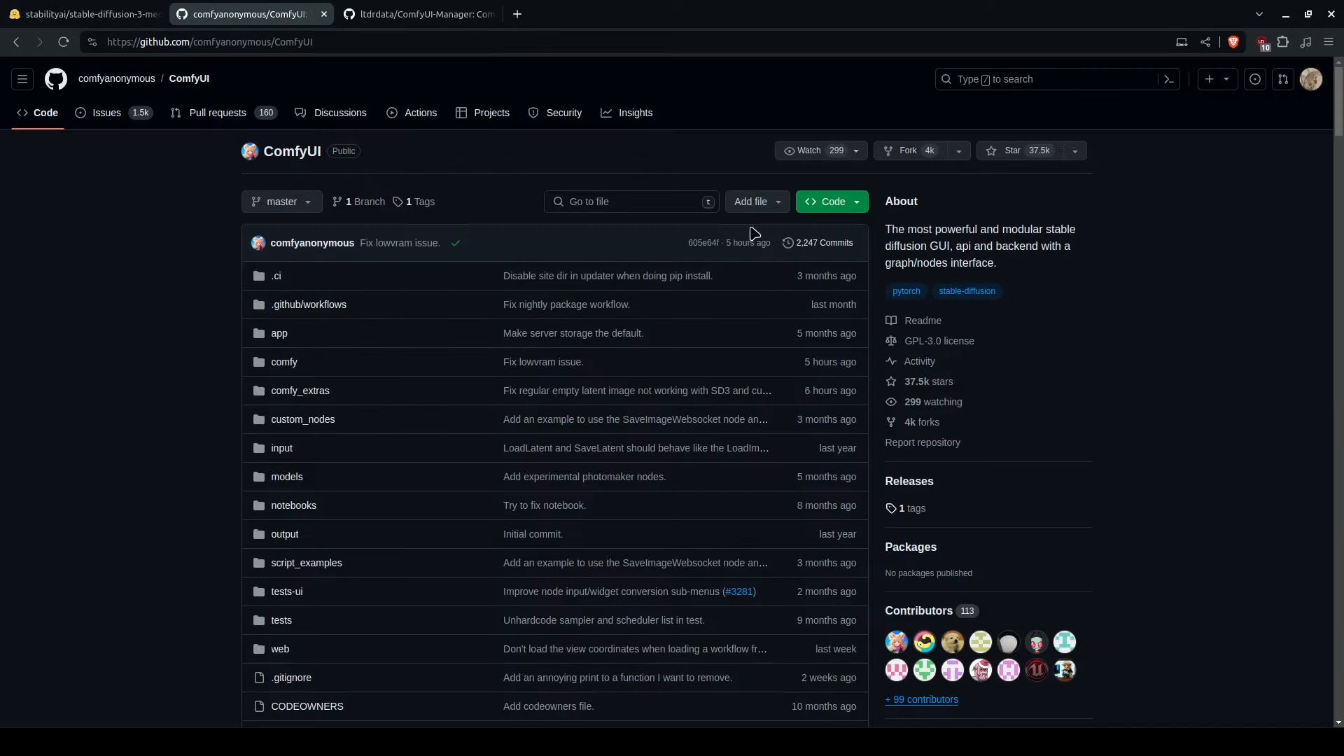
left_click(853, 203)
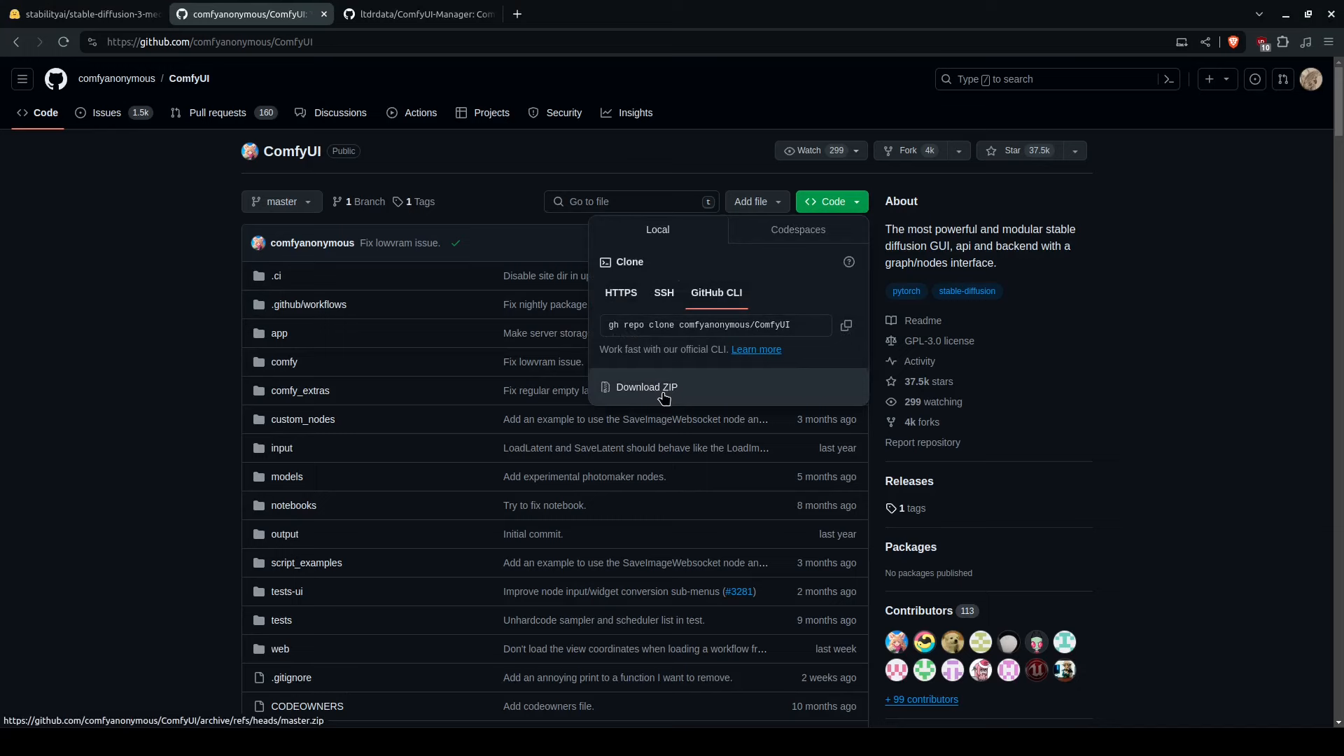
left_click(658, 320)
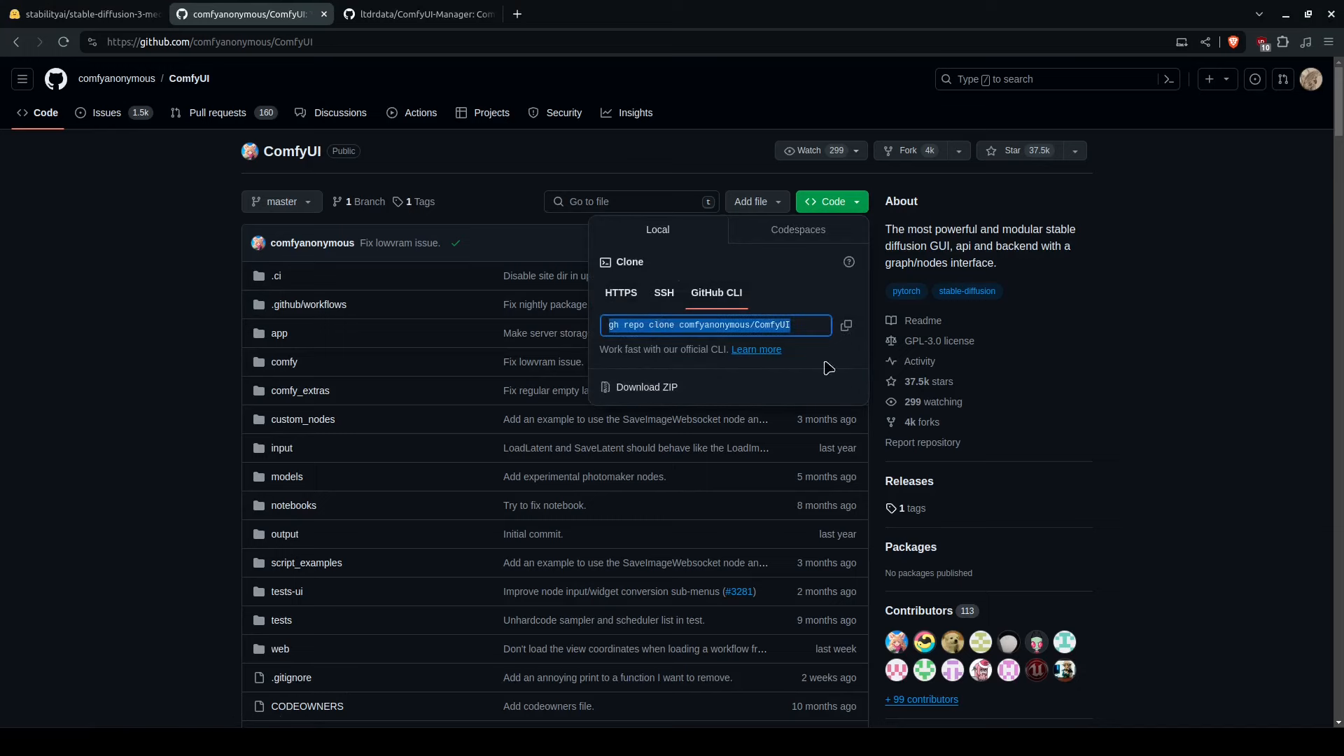
left_click(954, 488)
left_click(909, 481)
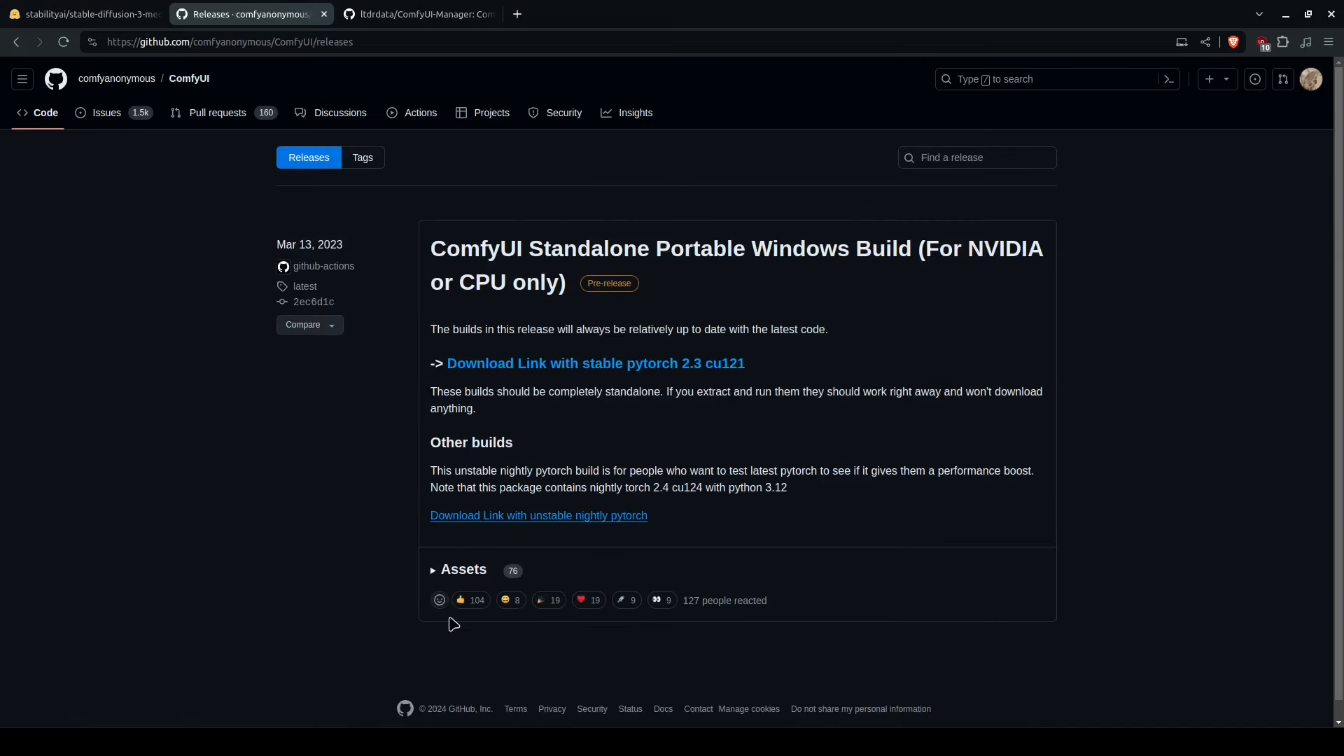
Step: Expand the release assets and download the portable Windows build new_ComfyUI_windows_portable_nvidia_cu121_or_cpu.7z
left_click(448, 568)
scroll(364, 546, "down", 1)
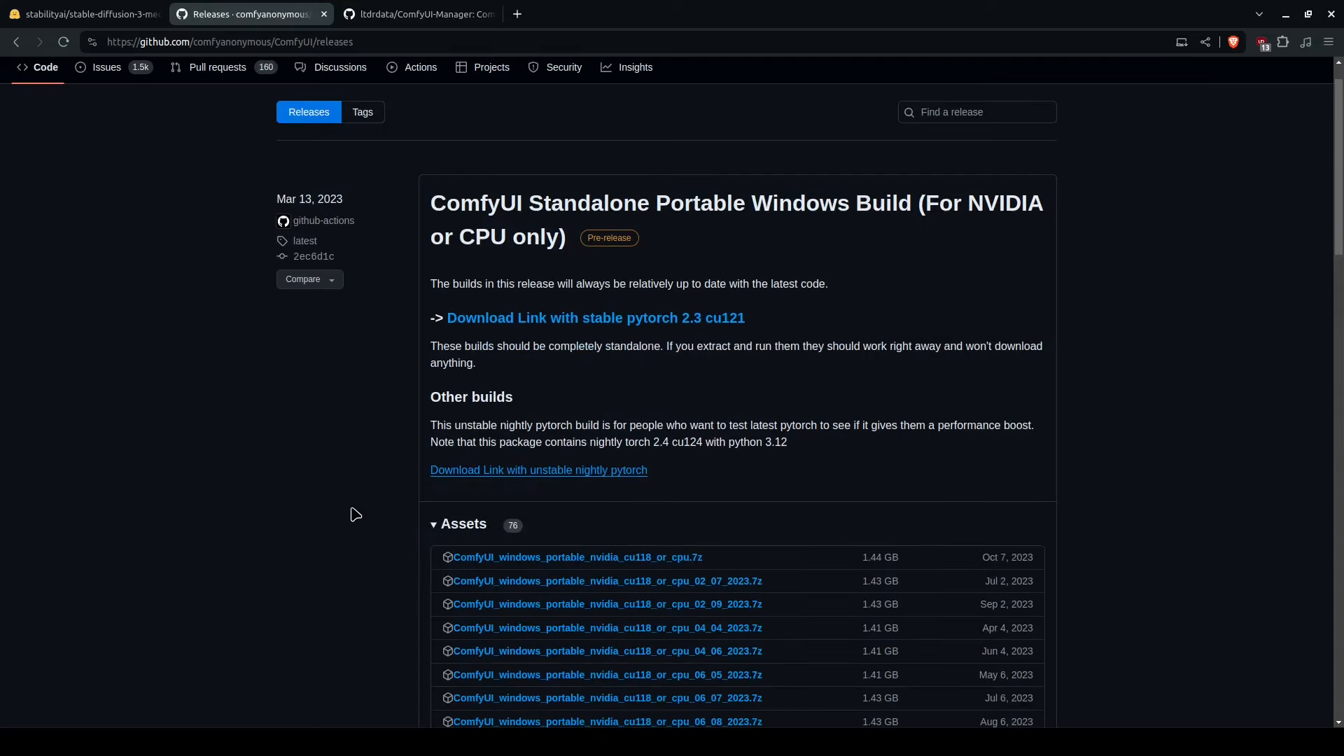
scroll(373, 517, "down", 3)
scroll(787, 571, "down", 8)
scroll(770, 545, "up", 5)
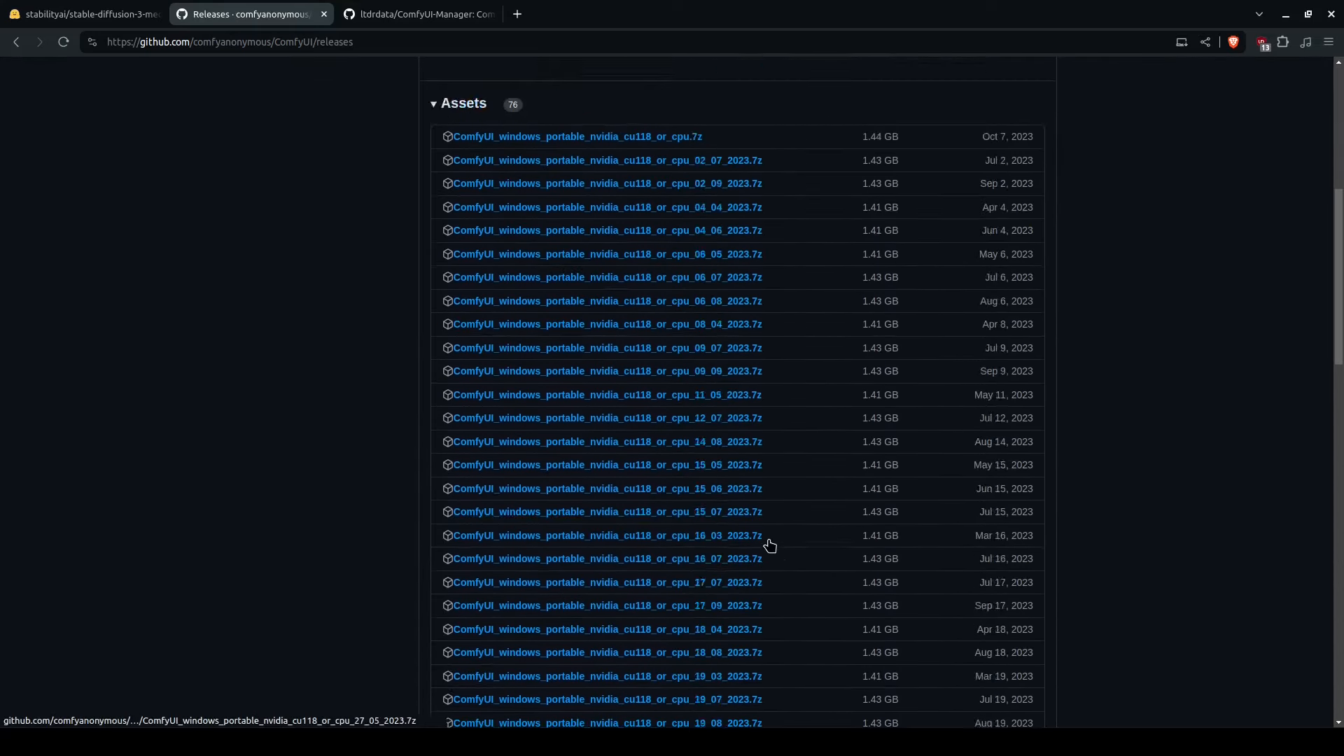
scroll(770, 545, "up", 5)
left_click(684, 477)
scroll(689, 462, "down", 4)
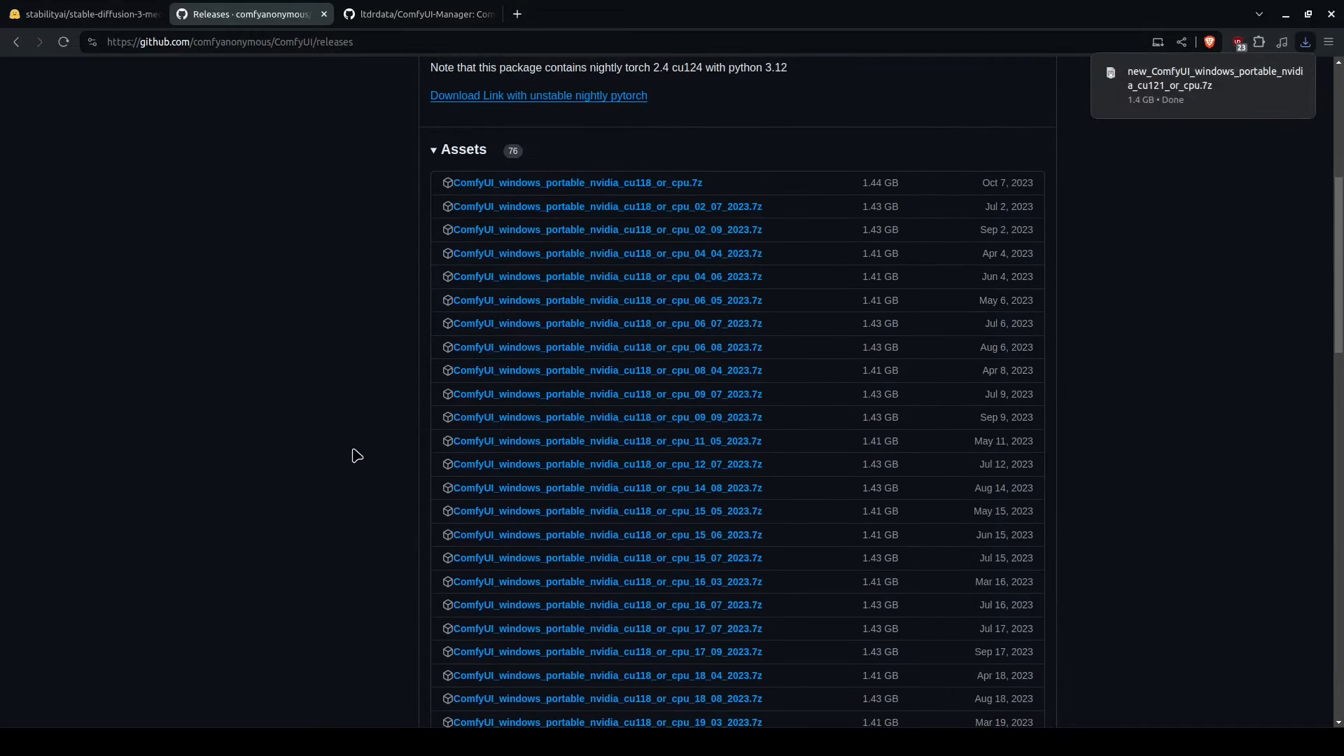
scroll(122, 476, "up", 5)
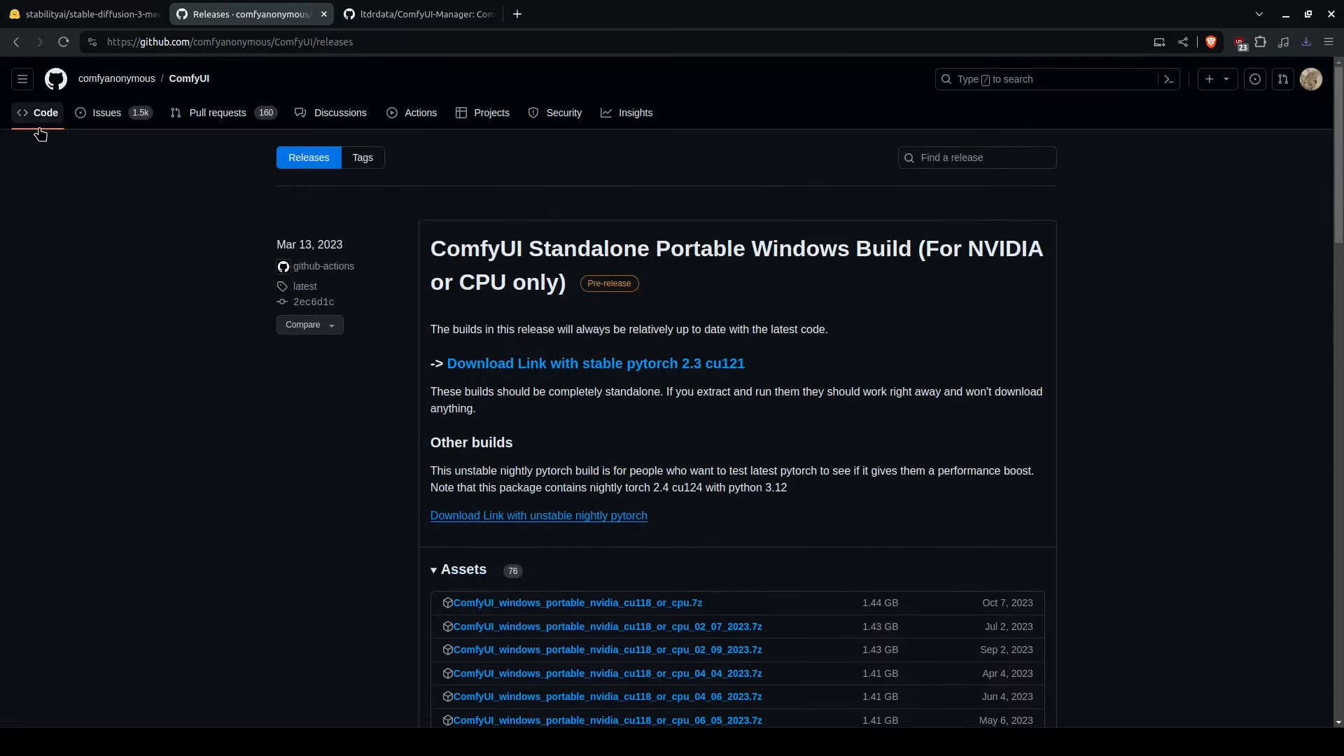
Step: Return to the ComfyUI repository's main page and examine the local clone command and ZIP download option
left_click(38, 121)
left_click(832, 201)
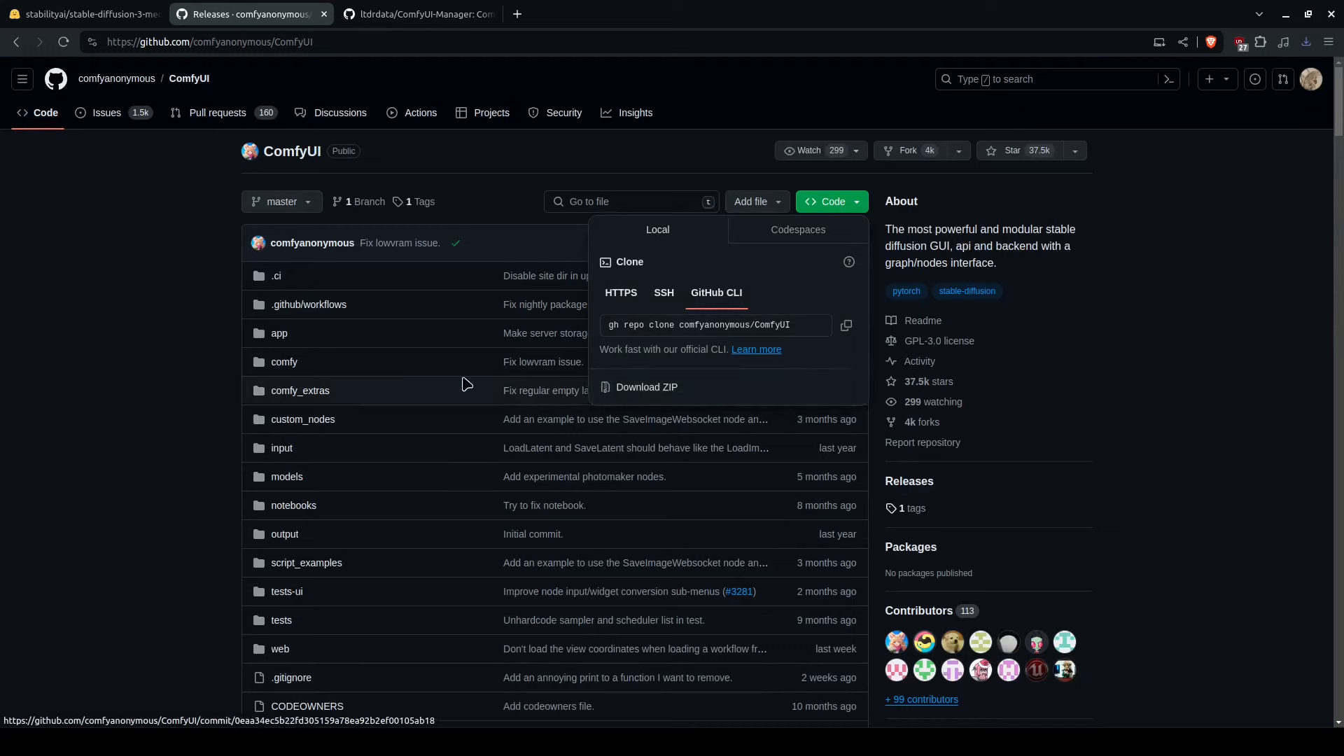
left_click(186, 336)
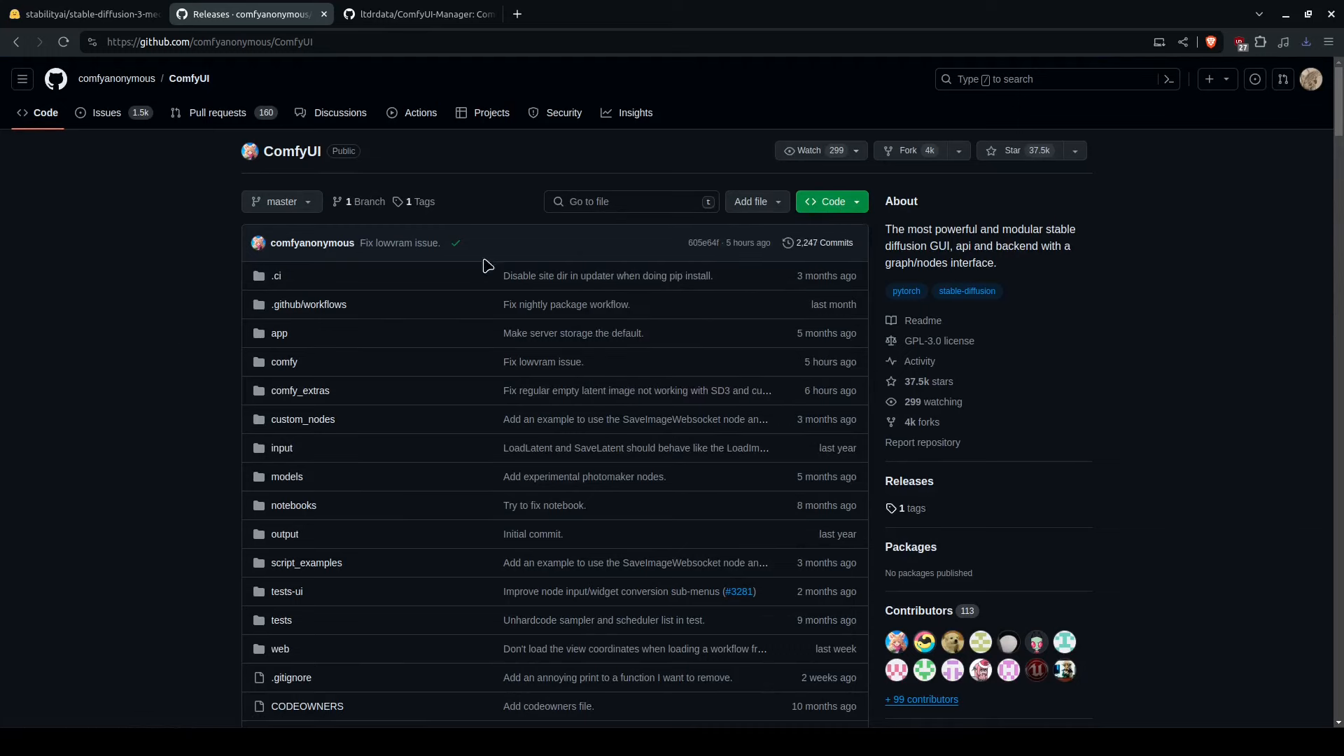
left_click(844, 202)
left_click(681, 324)
left_click(130, 401)
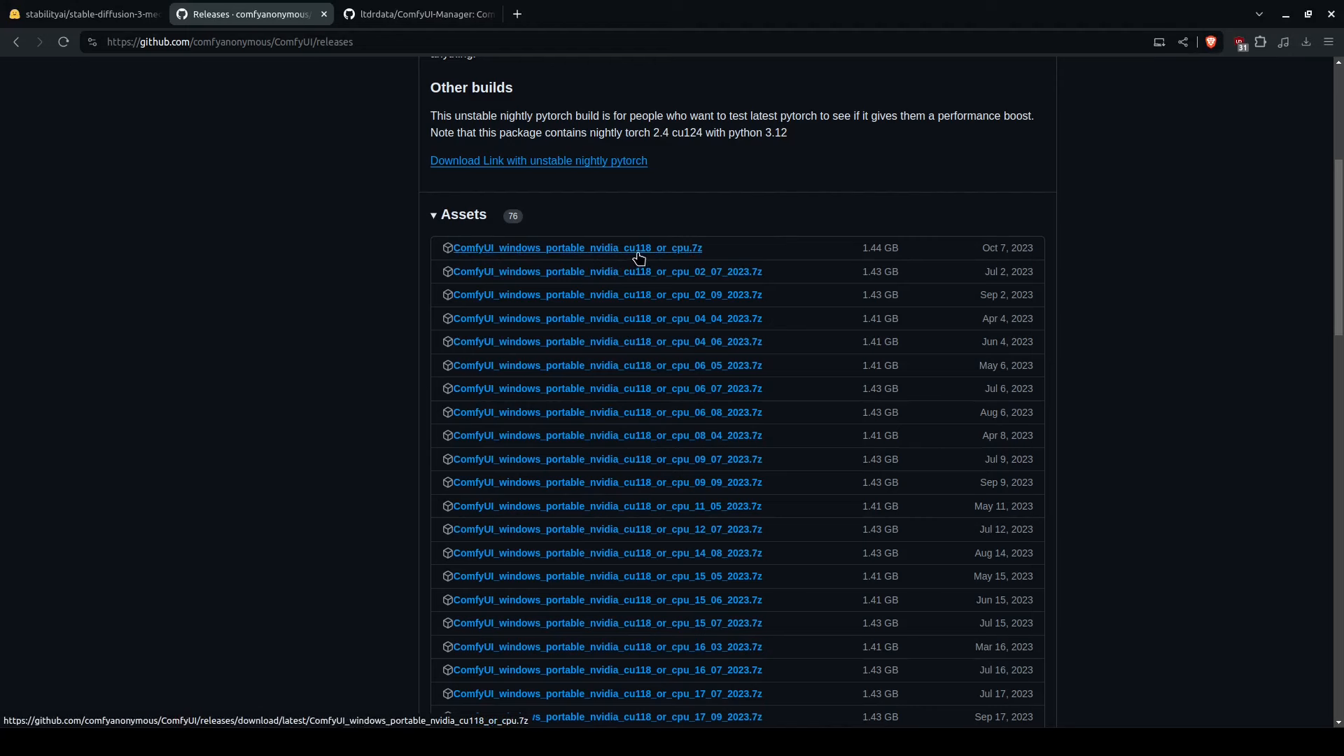
Step: Look through the release assets for the ComfyUI Windows portable cu121 archives
scroll(786, 264, "down", 12)
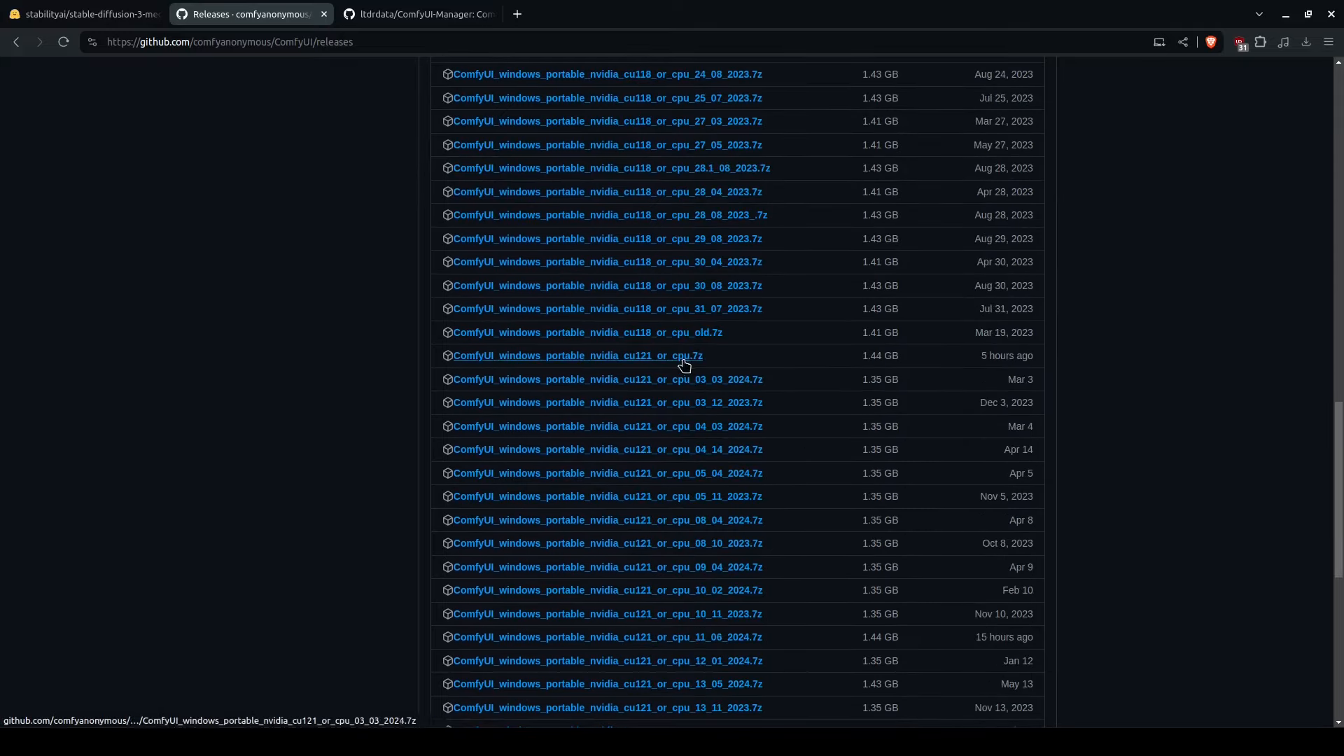
scroll(818, 365, "down", 1)
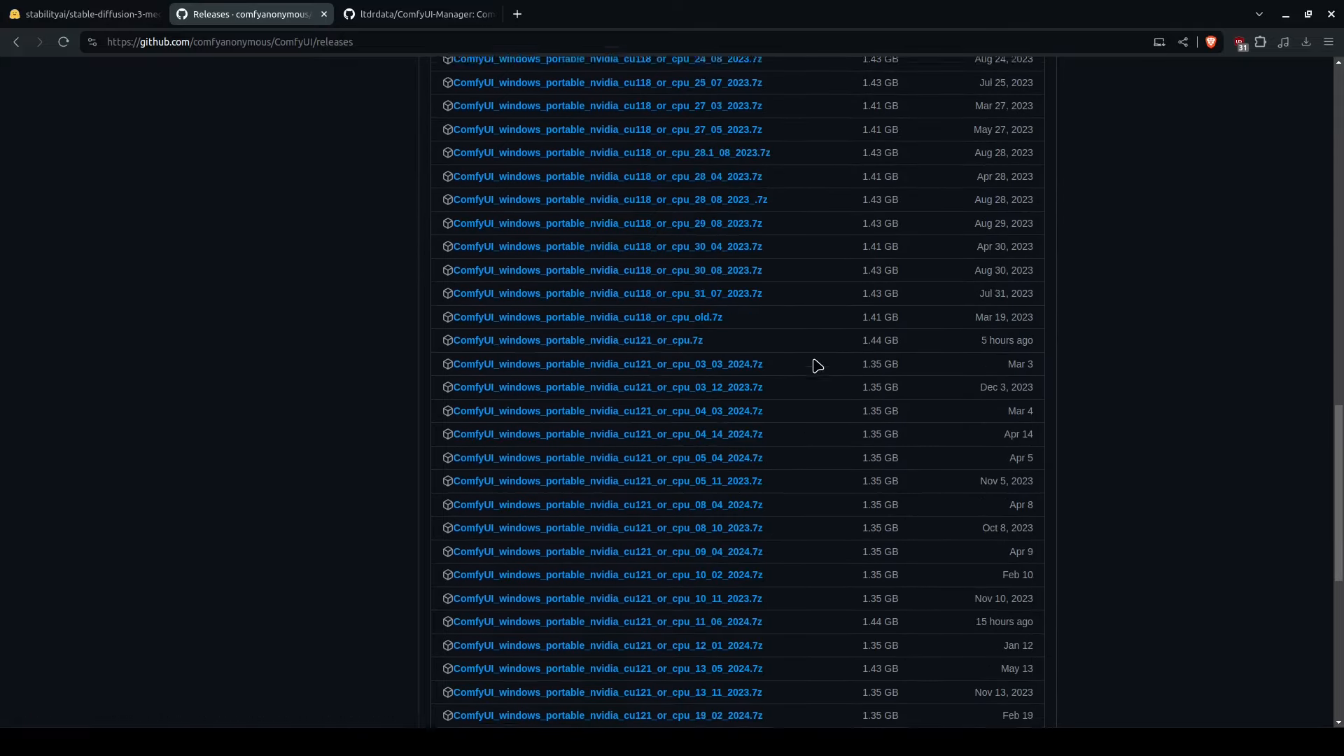
scroll(812, 365, "down", 10)
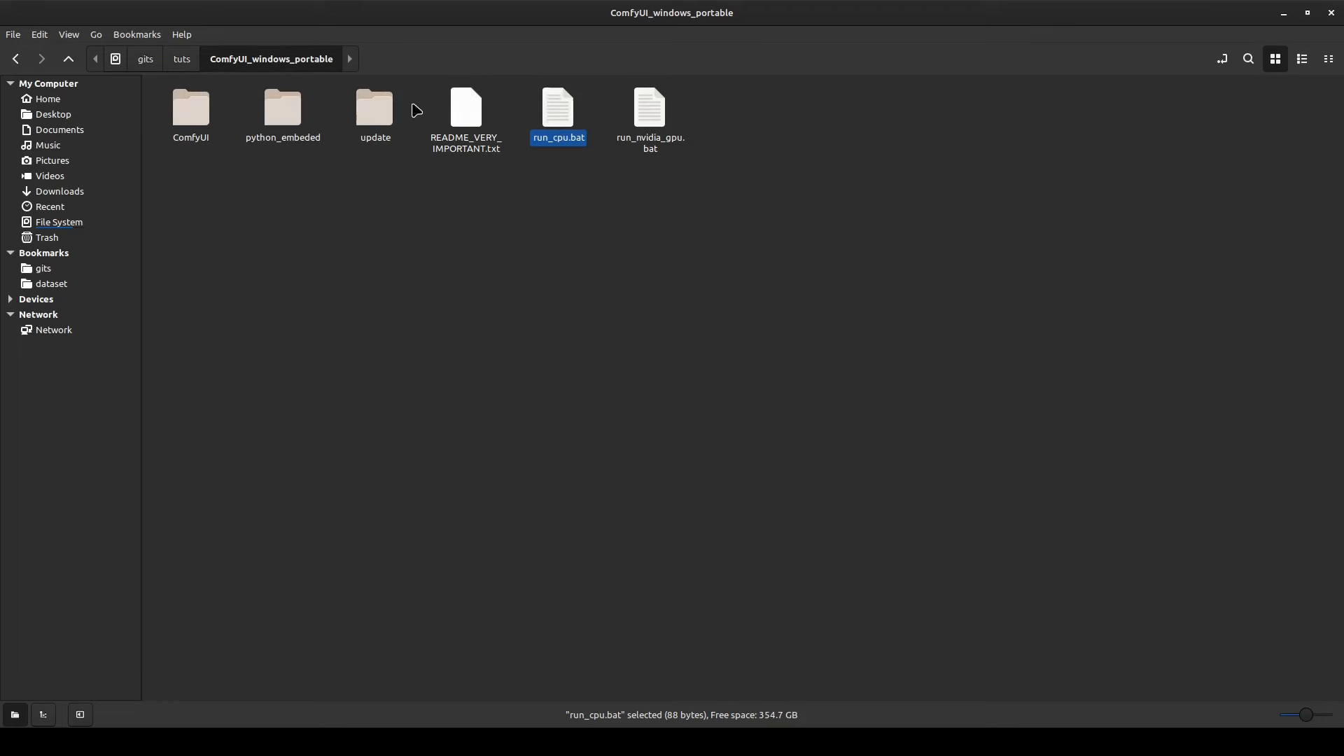
Step: In the file manager, examine the downloaded archive in tuts and the run_cpu.bat and run_nvidia_gpu.bat launchers in ComfyUI_windows_portable
left_click(182, 59)
right_click(282, 128)
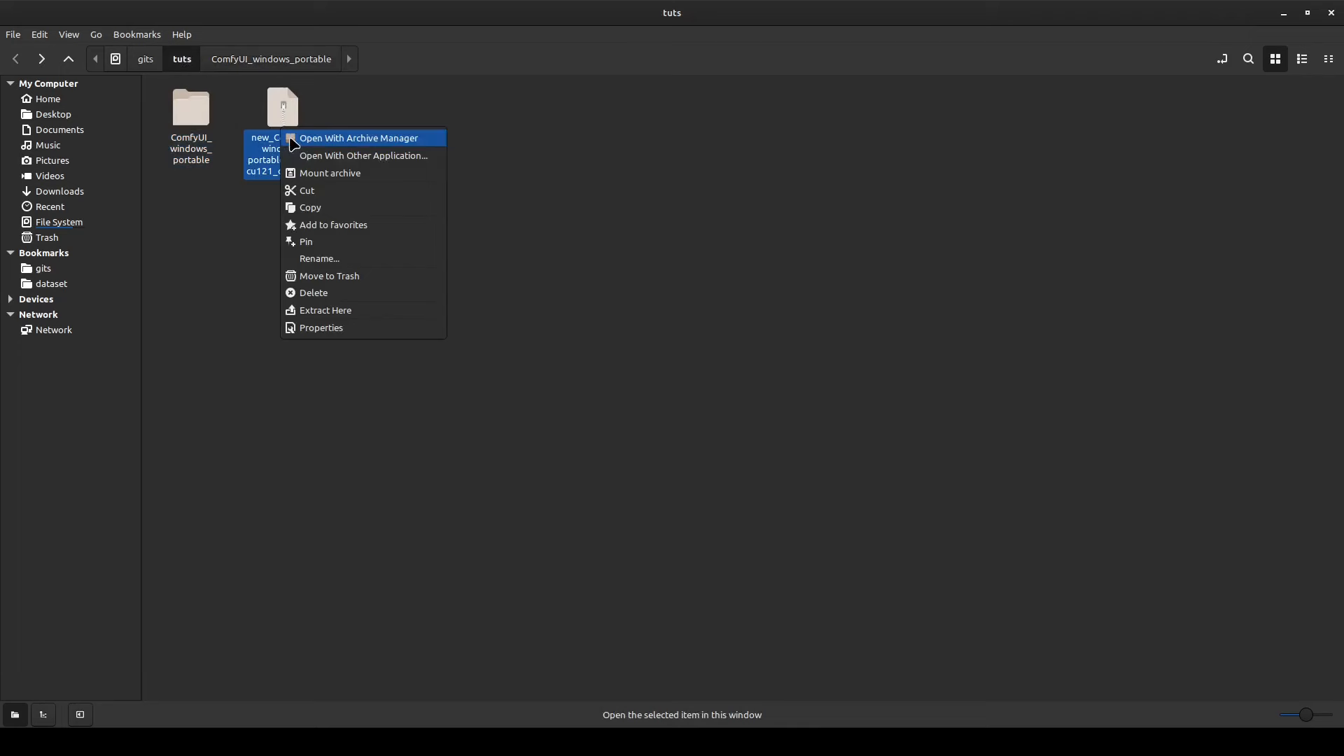
left_click(212, 105)
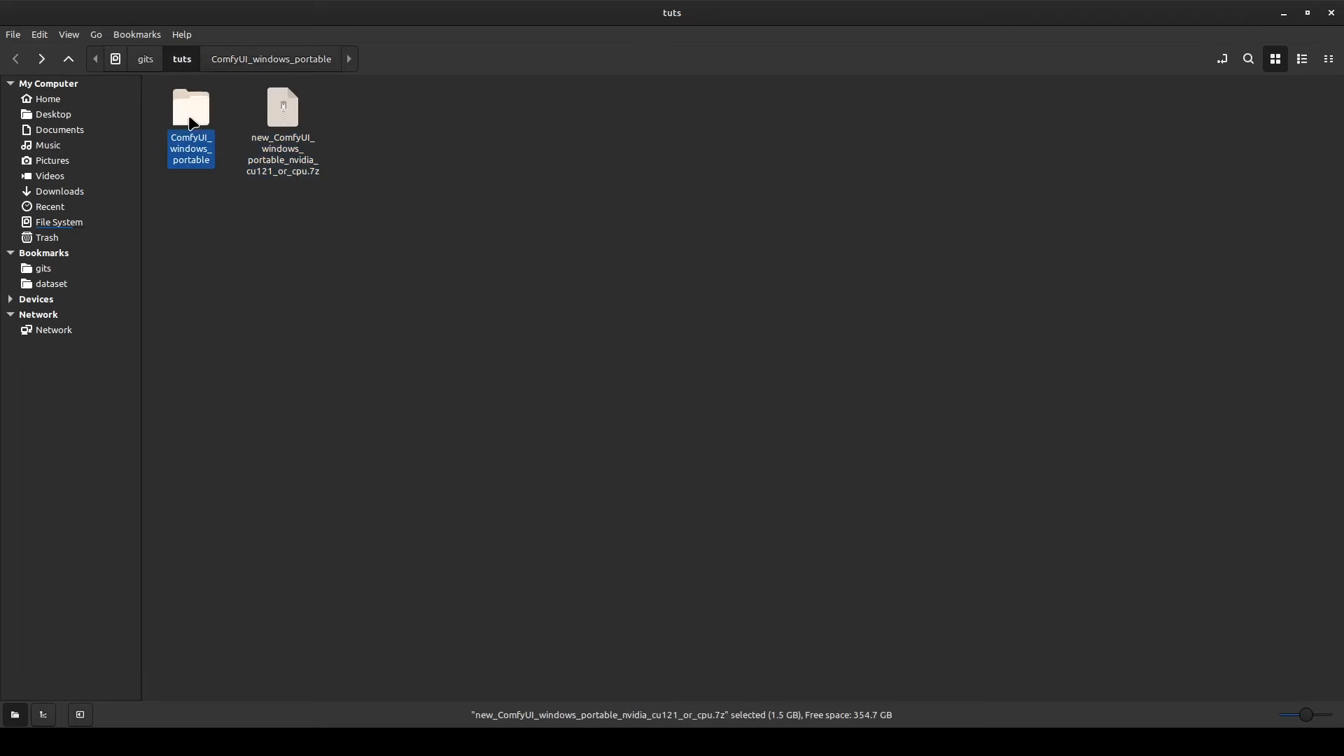
double_click(201, 137)
left_click(566, 122)
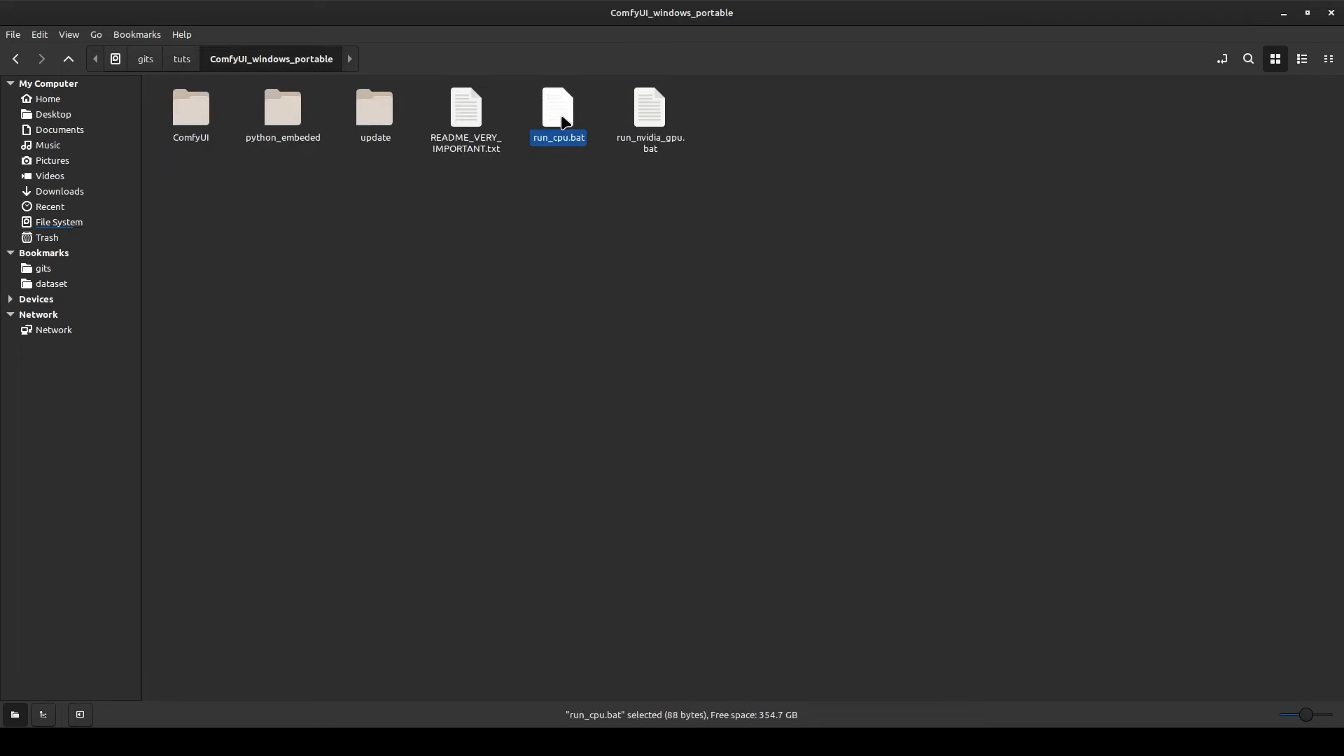
left_click(644, 112)
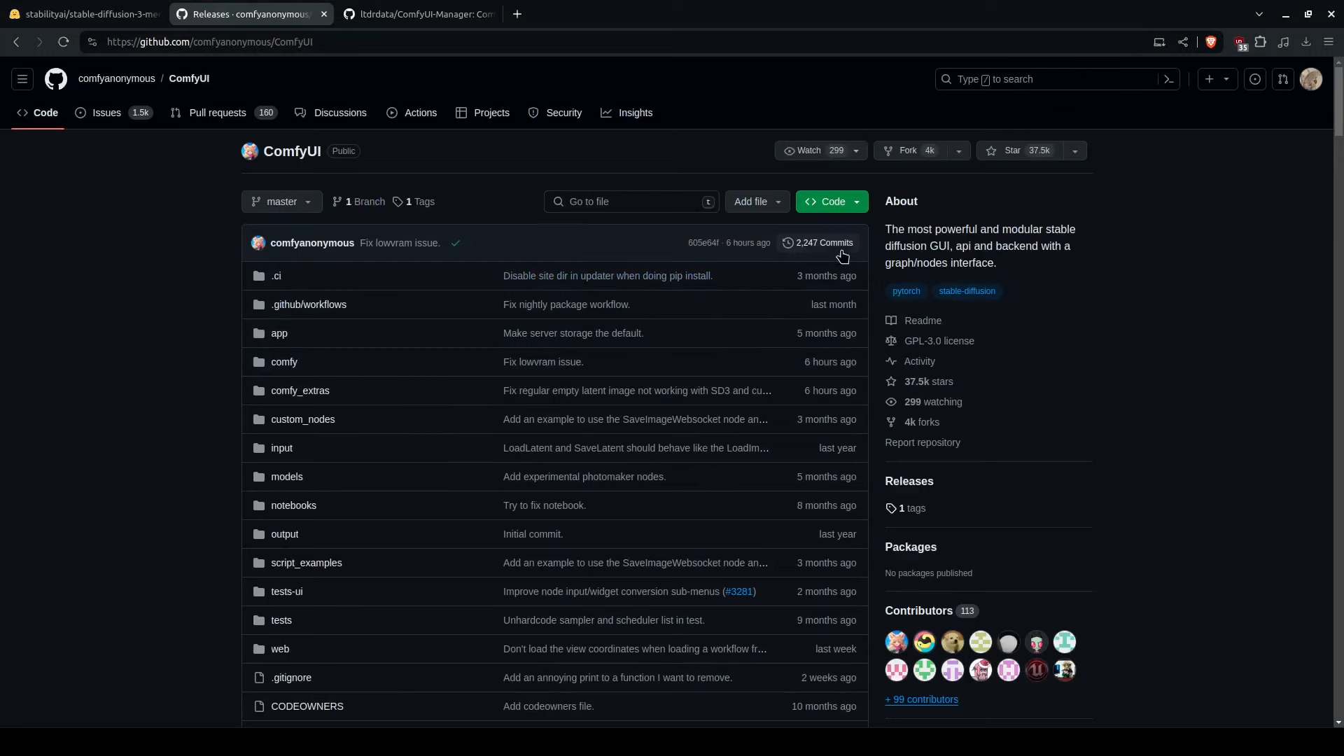
Step: In a terminal, git clone the comfyanonymous ComfyUI repository into /gits/tuts and create its virtual environment with python -m venv venv
left_click(832, 206)
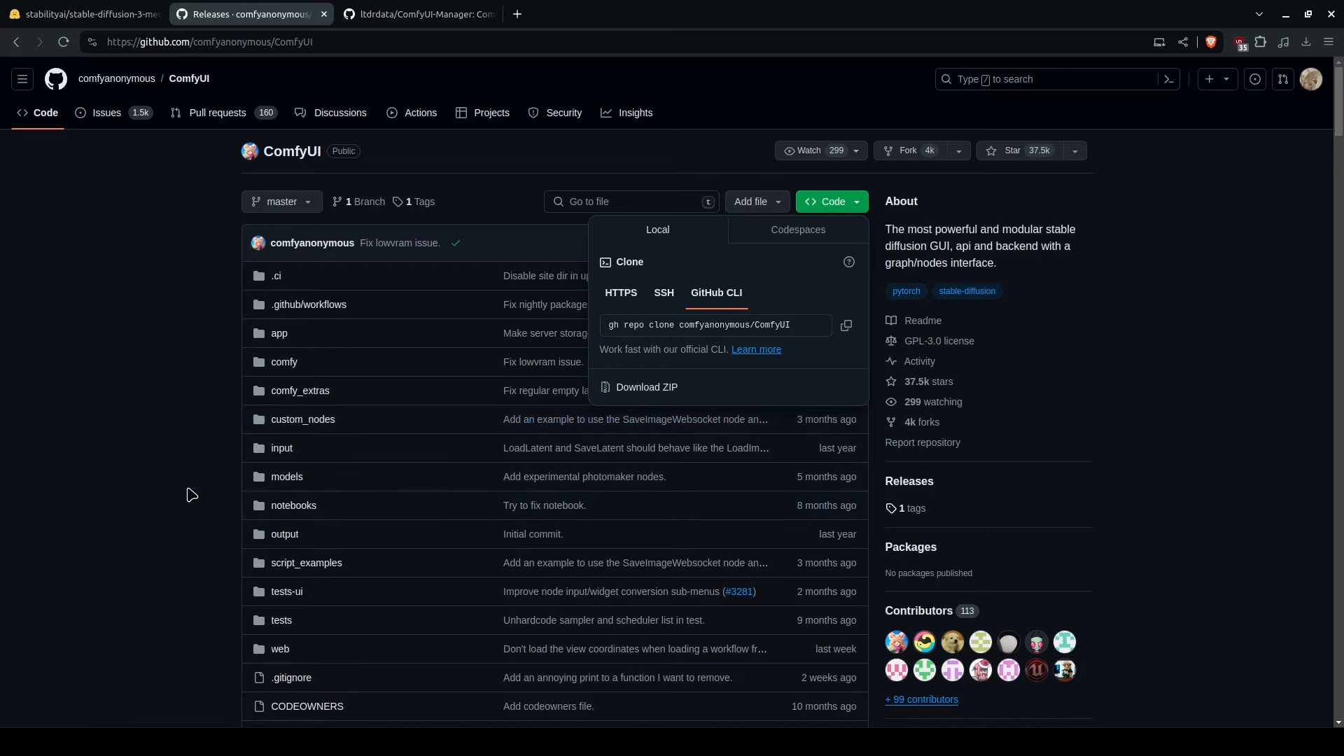
key("ctrl+alt+t")
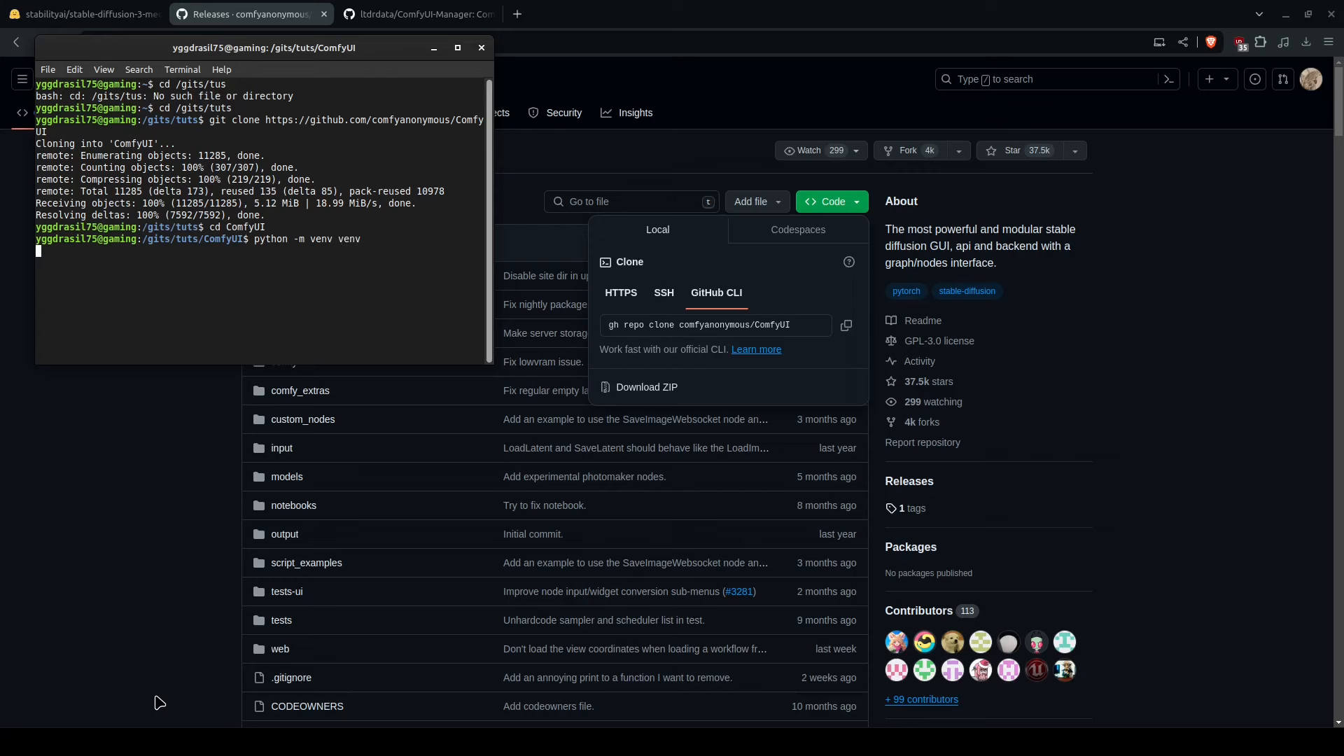
Step: Activate the virtual environment with source venv/bin/activate and enter the alternative command venv/scripts/activate
type("source venv/bin/activate")
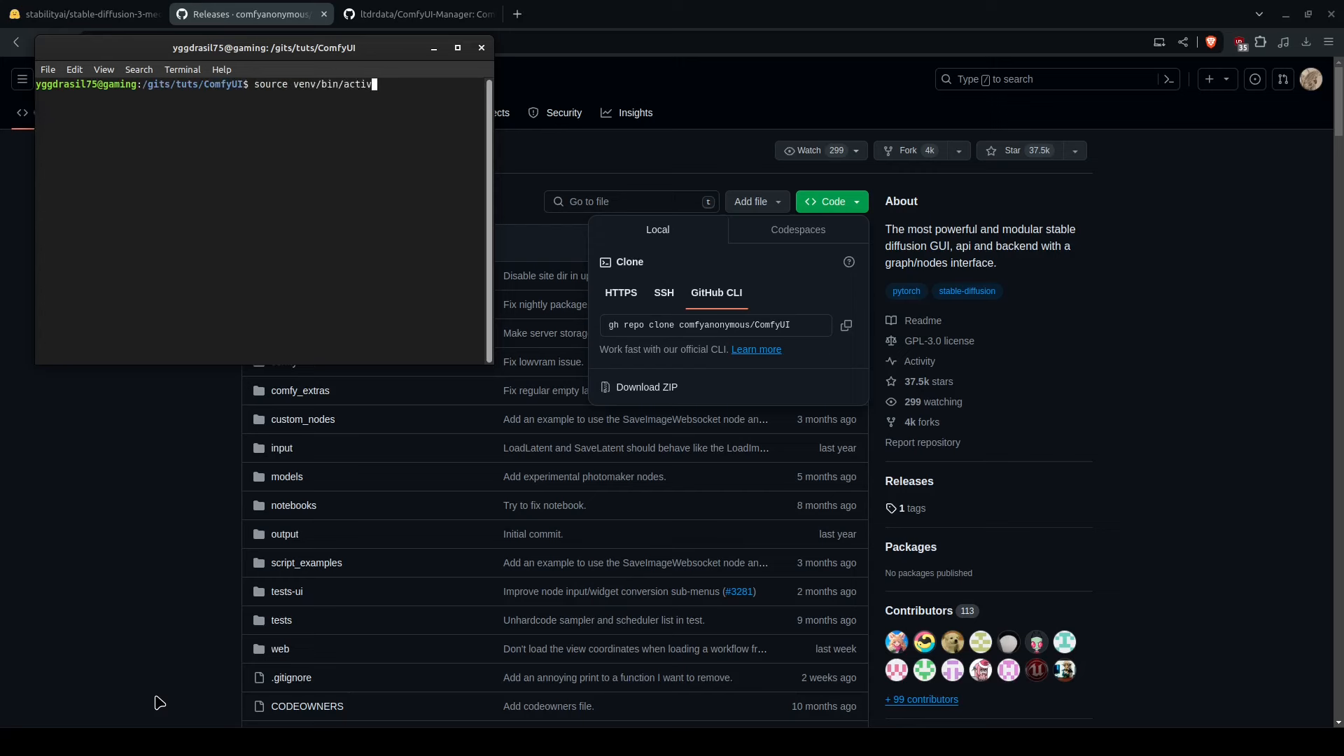
key("Return")
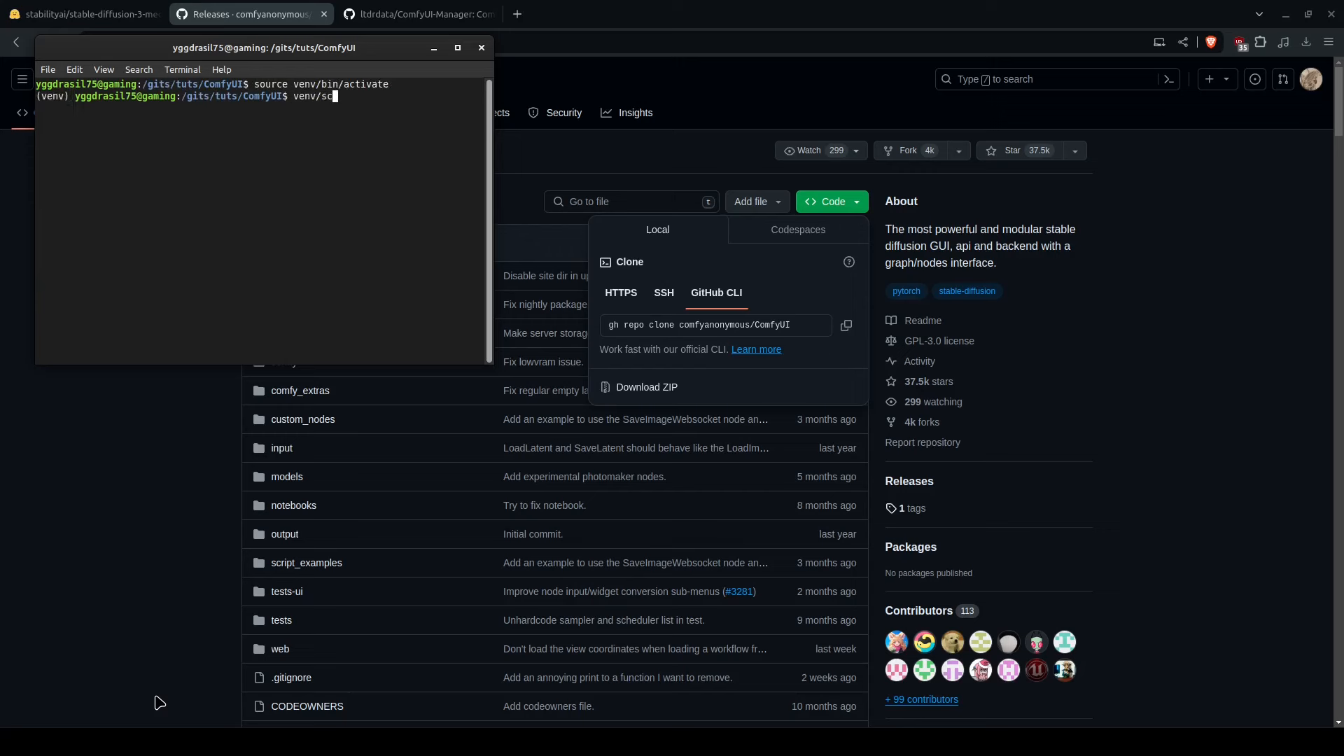
type("ripts/activate")
key("Return")
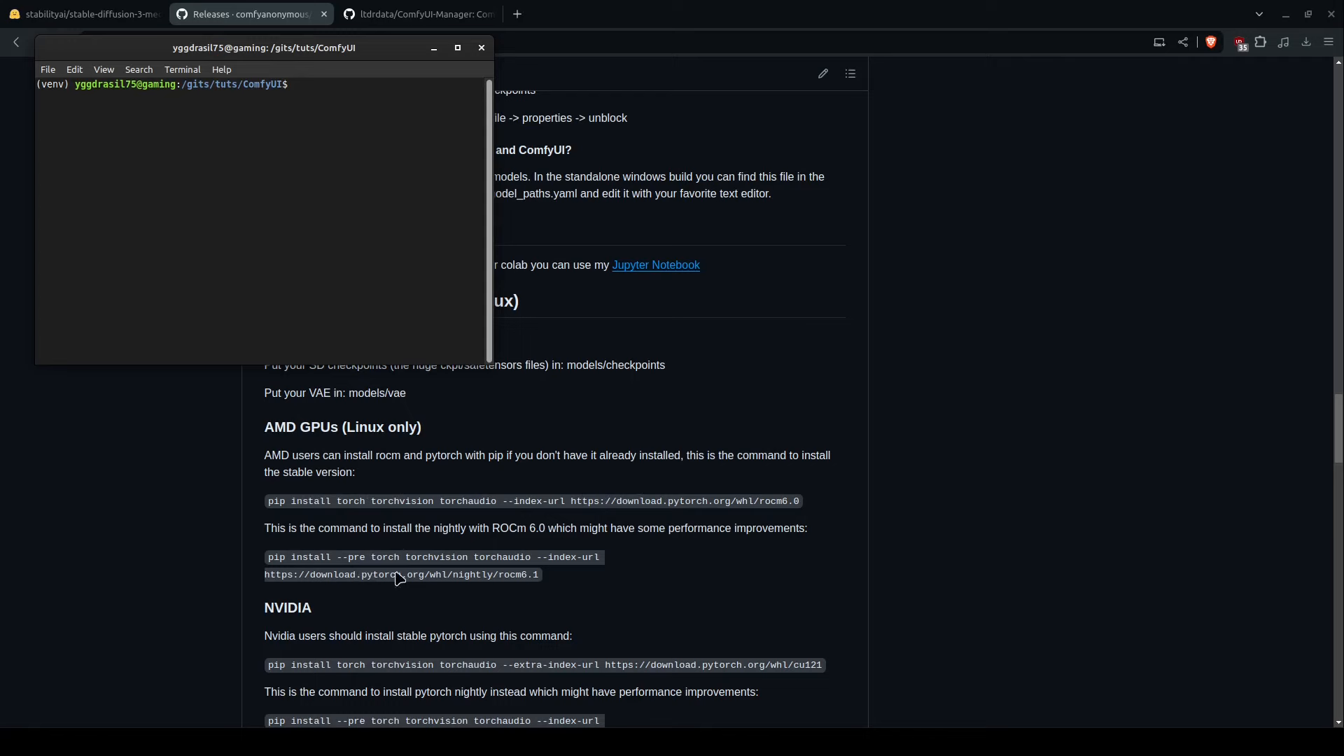
Step: Copy the README's stable PyTorch install command for NVIDIA (cu121) and run it in the terminal's virtual environment
scroll(329, 546, "down", 2)
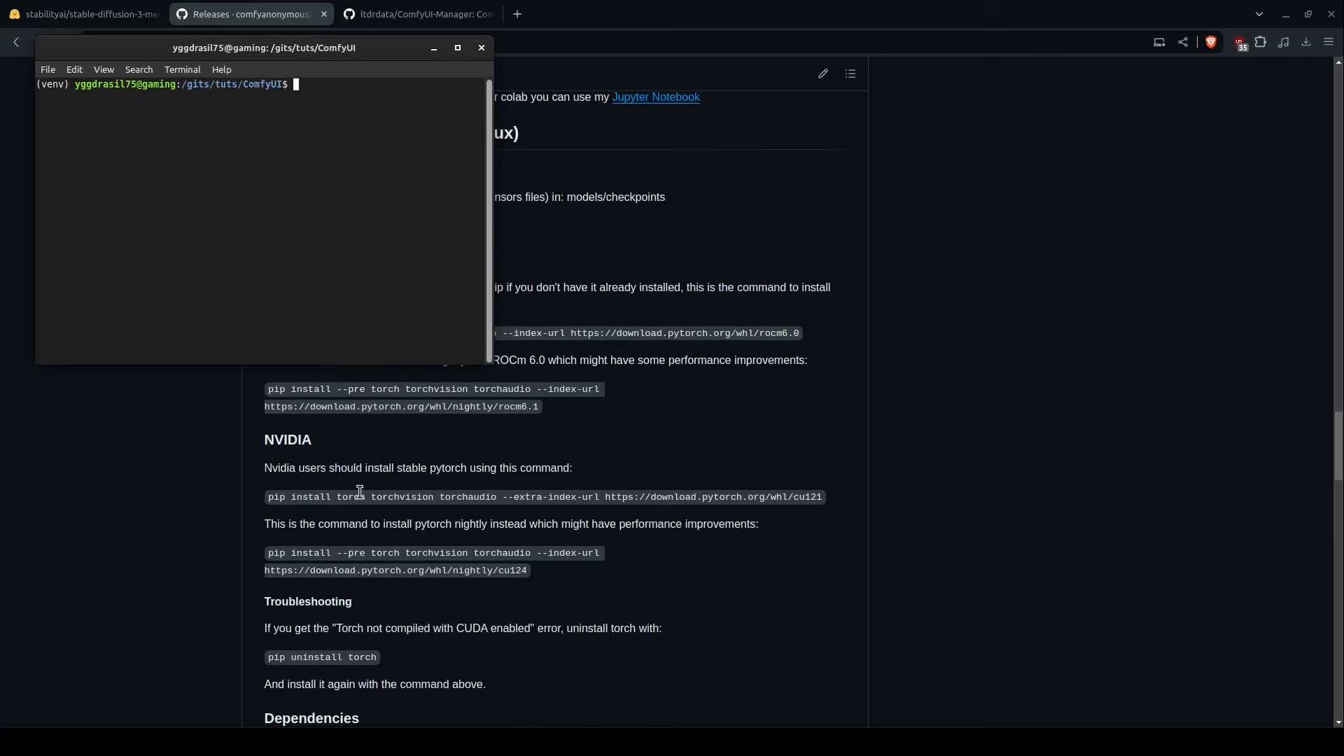
scroll(360, 494, "down", 1)
left_click(339, 413)
triple_click(340, 412)
key("ctrl+c")
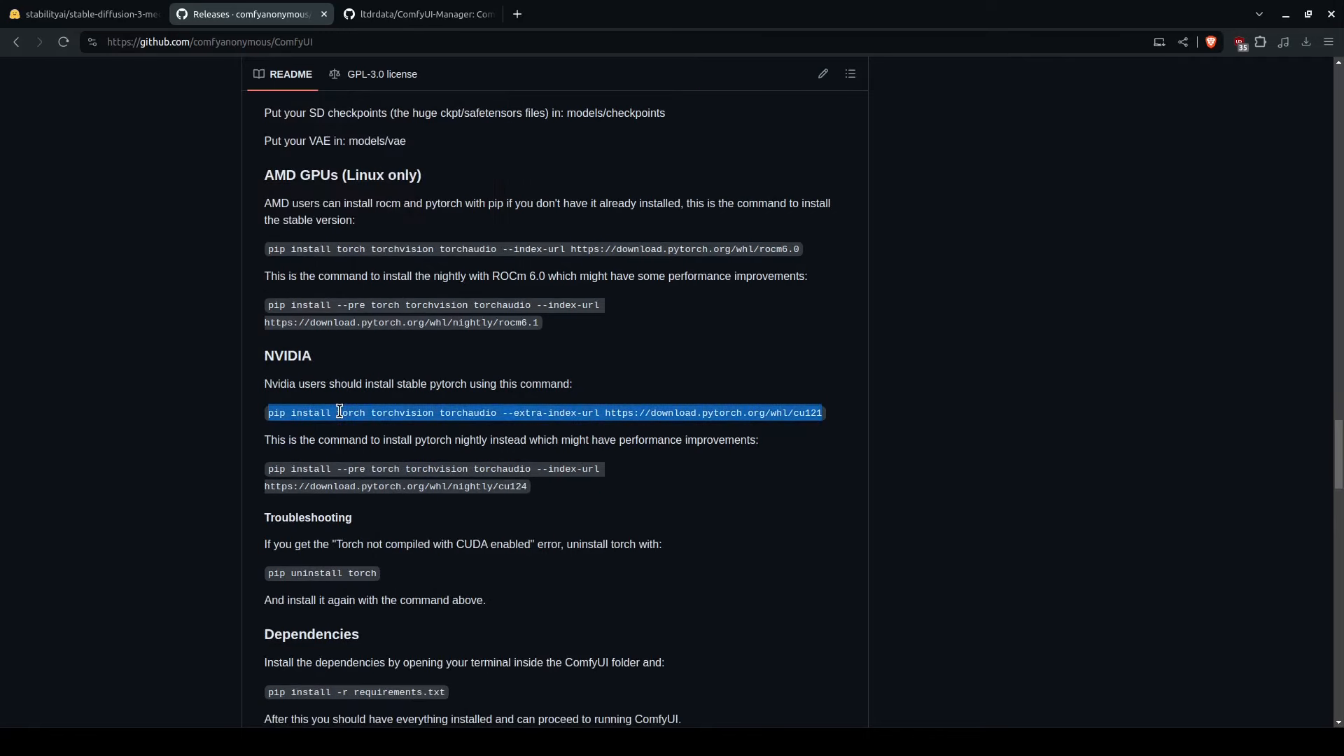
mouse_move(119, 750)
left_click(111, 682)
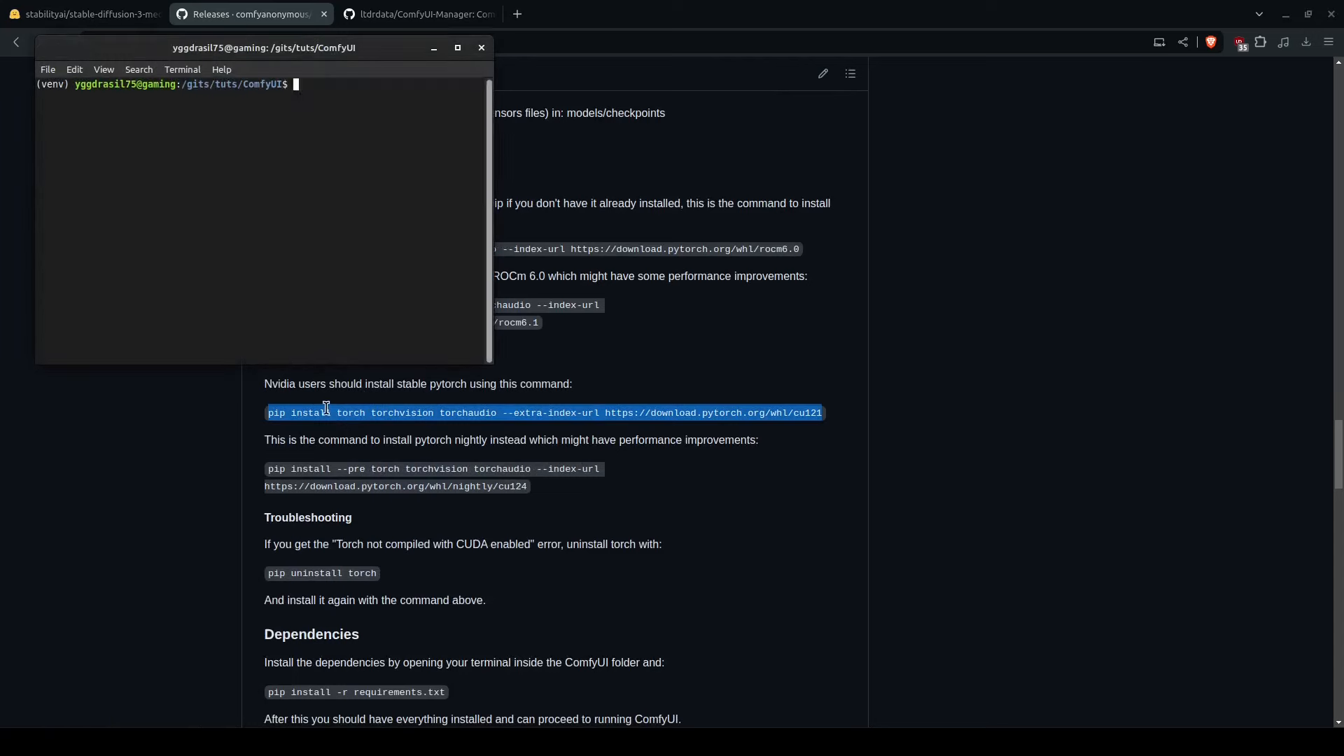
key("ctrl+shift+v")
key("Return")
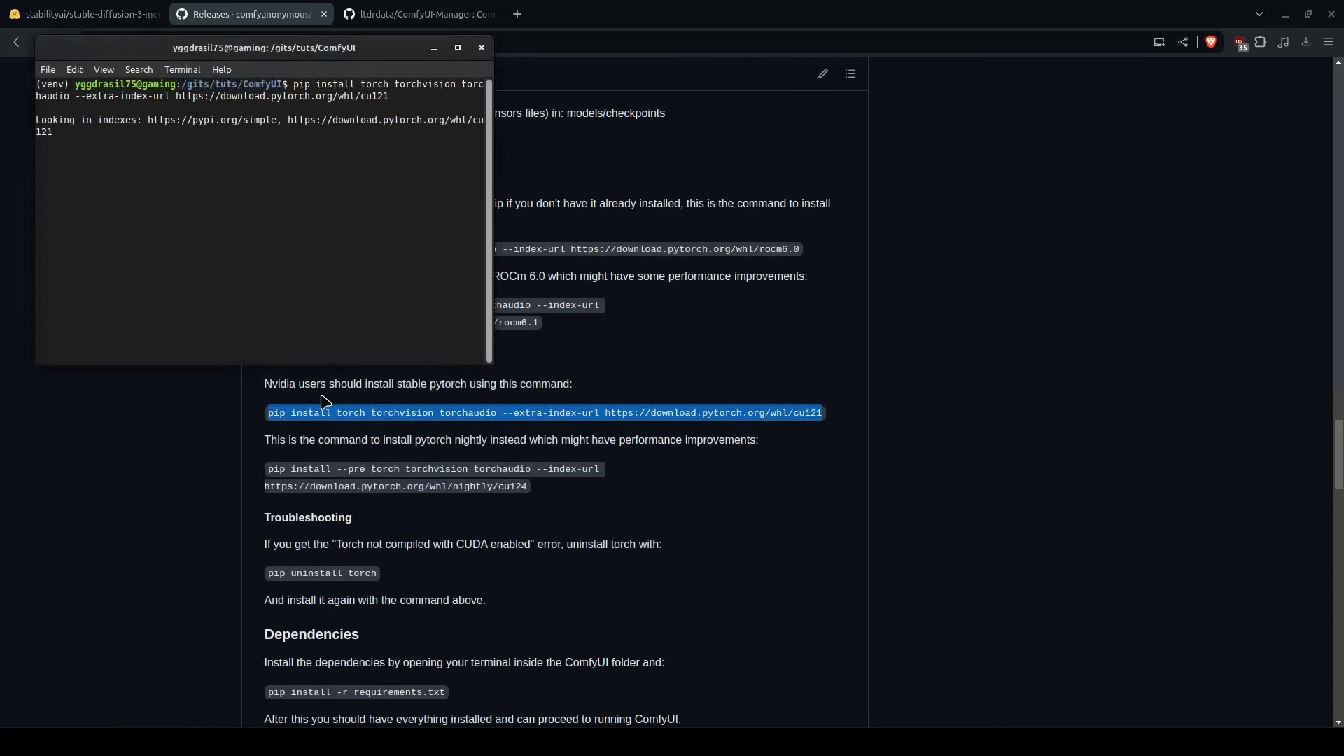
Step: Copy the dependency command pip install -r requirements.txt from the README and run it in the terminal
scroll(233, 467, "down", 3)
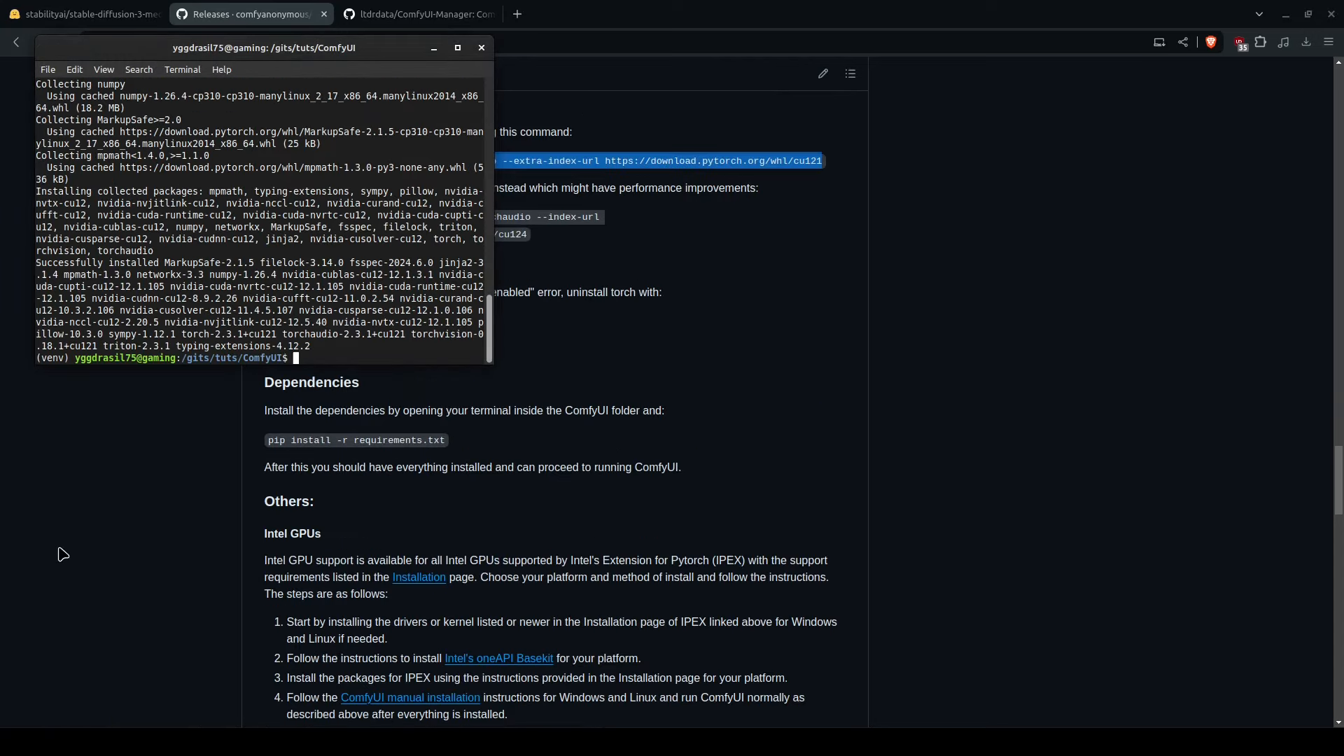
triple_click(319, 440)
left_click(318, 438)
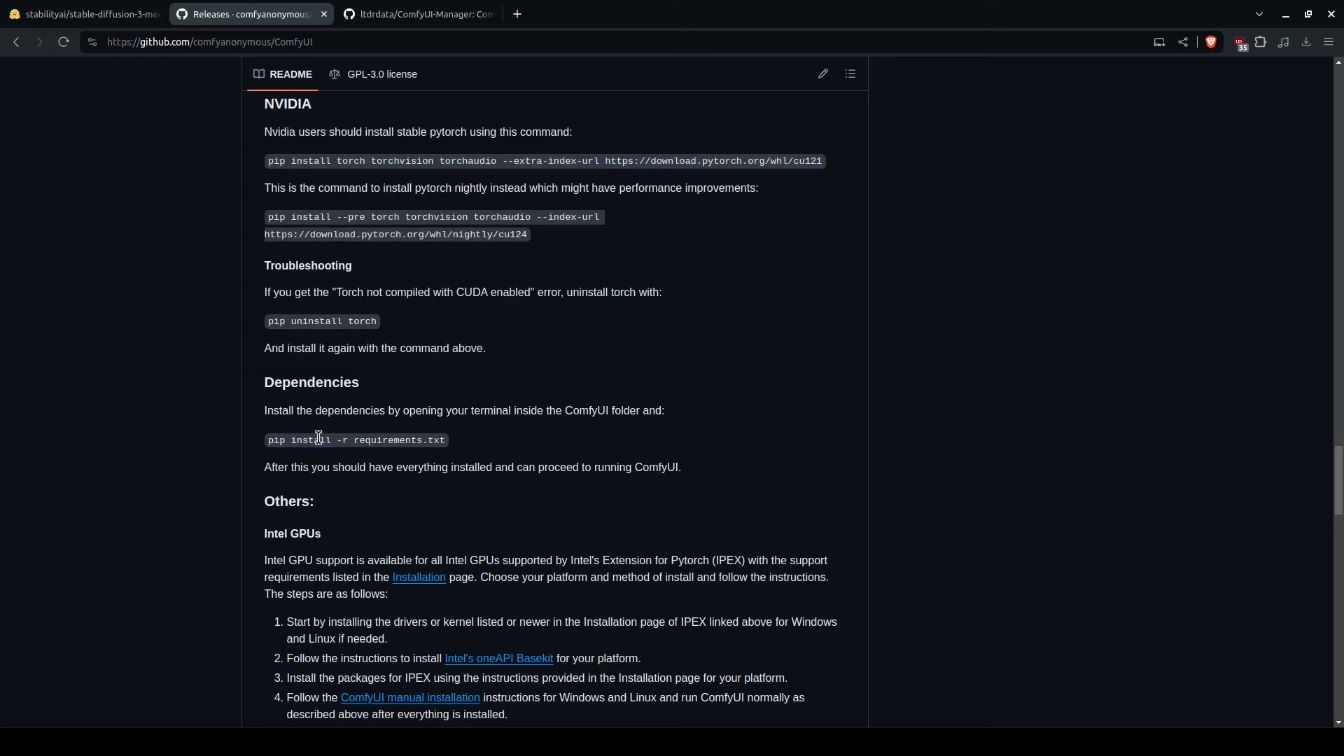
triple_click(331, 440)
key("ctrl+c")
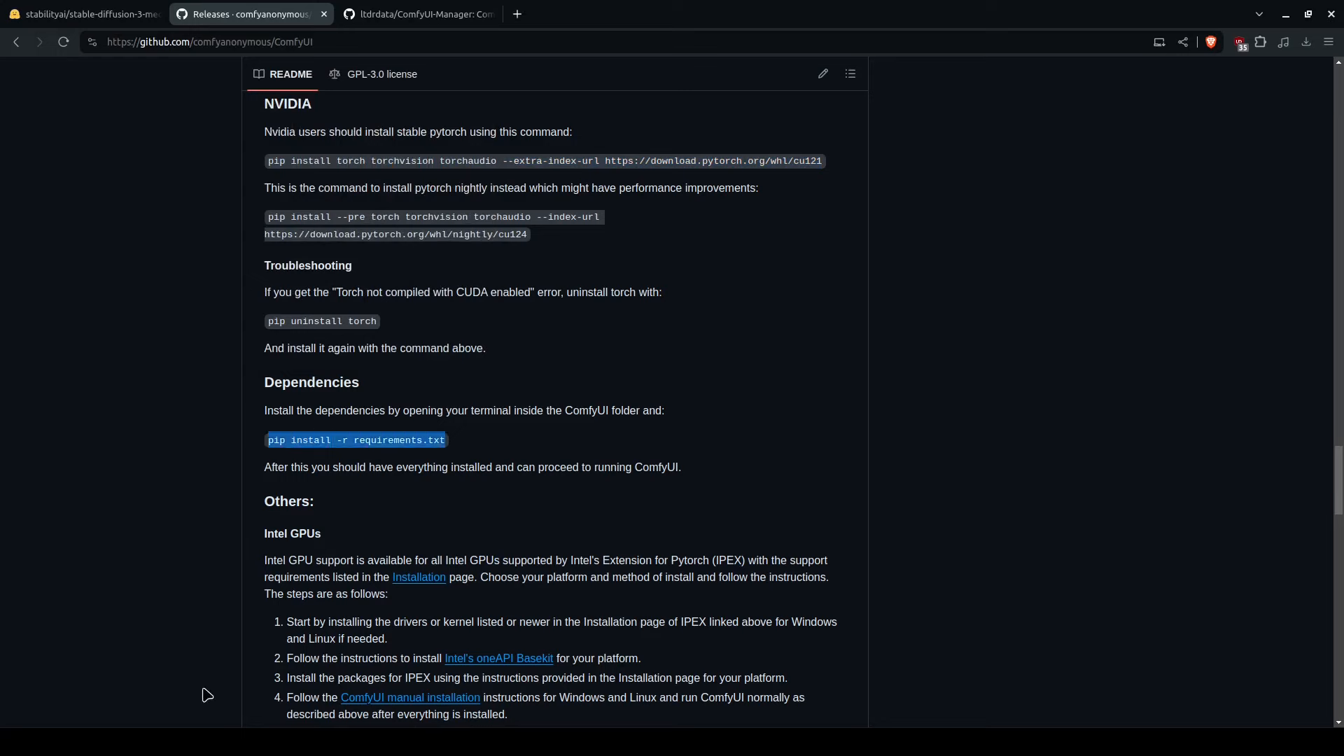
mouse_move(125, 749)
left_click(70, 622)
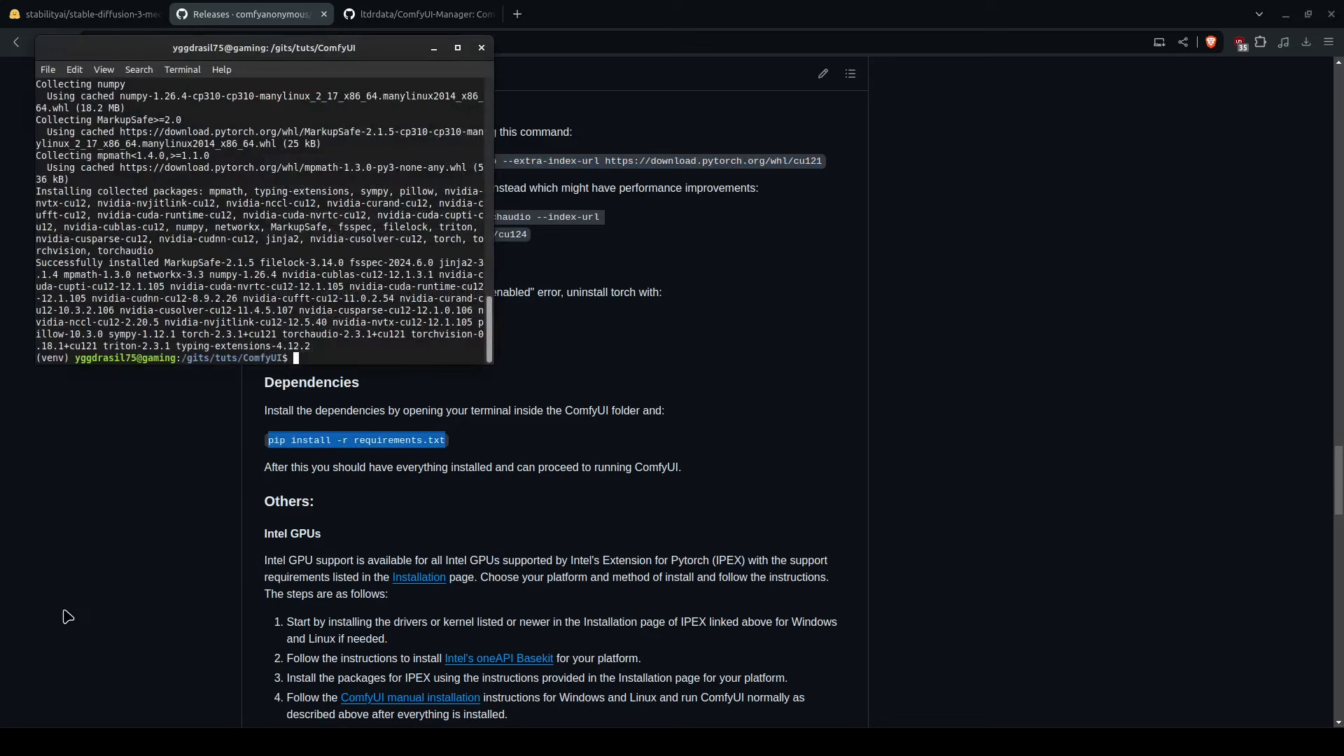
key("ctrl+shift+v")
key("Return")
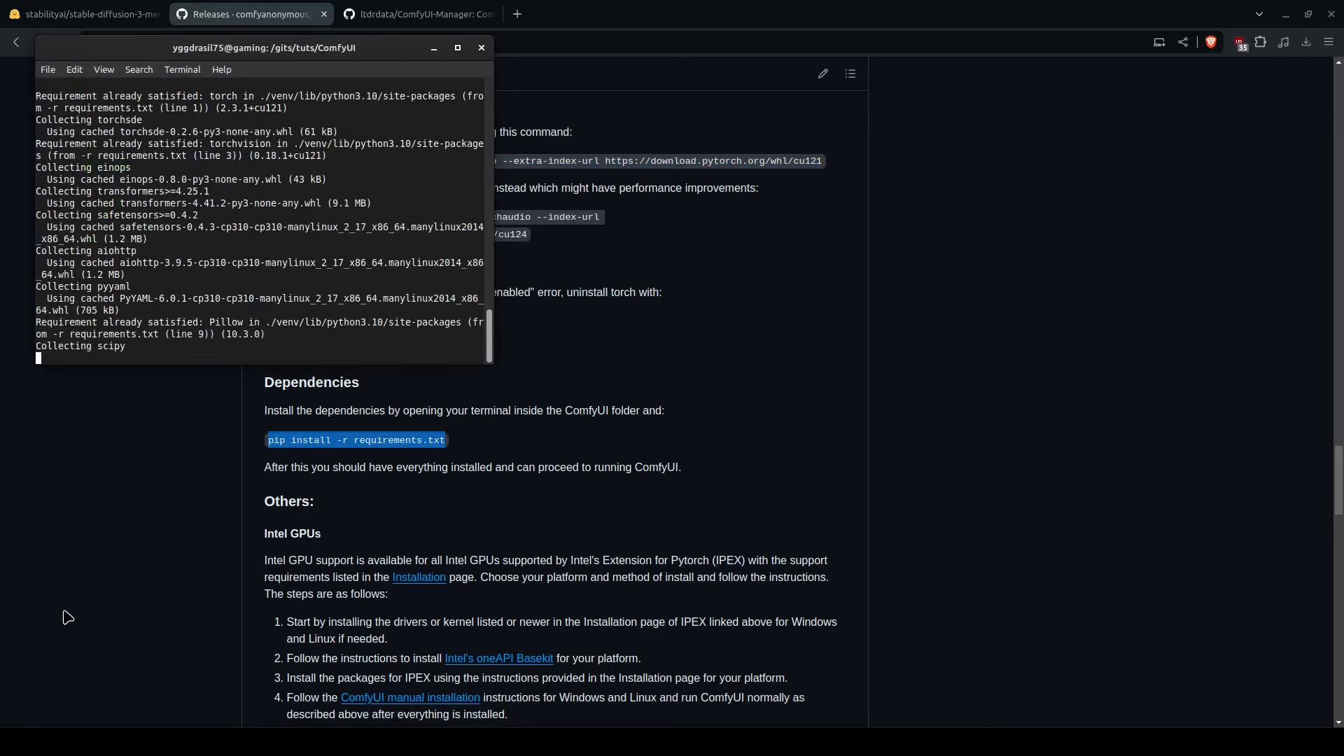
Step: Start the ComfyUI server by running python main.py in the virtual environment's terminal
scroll(84, 560, "down", 10)
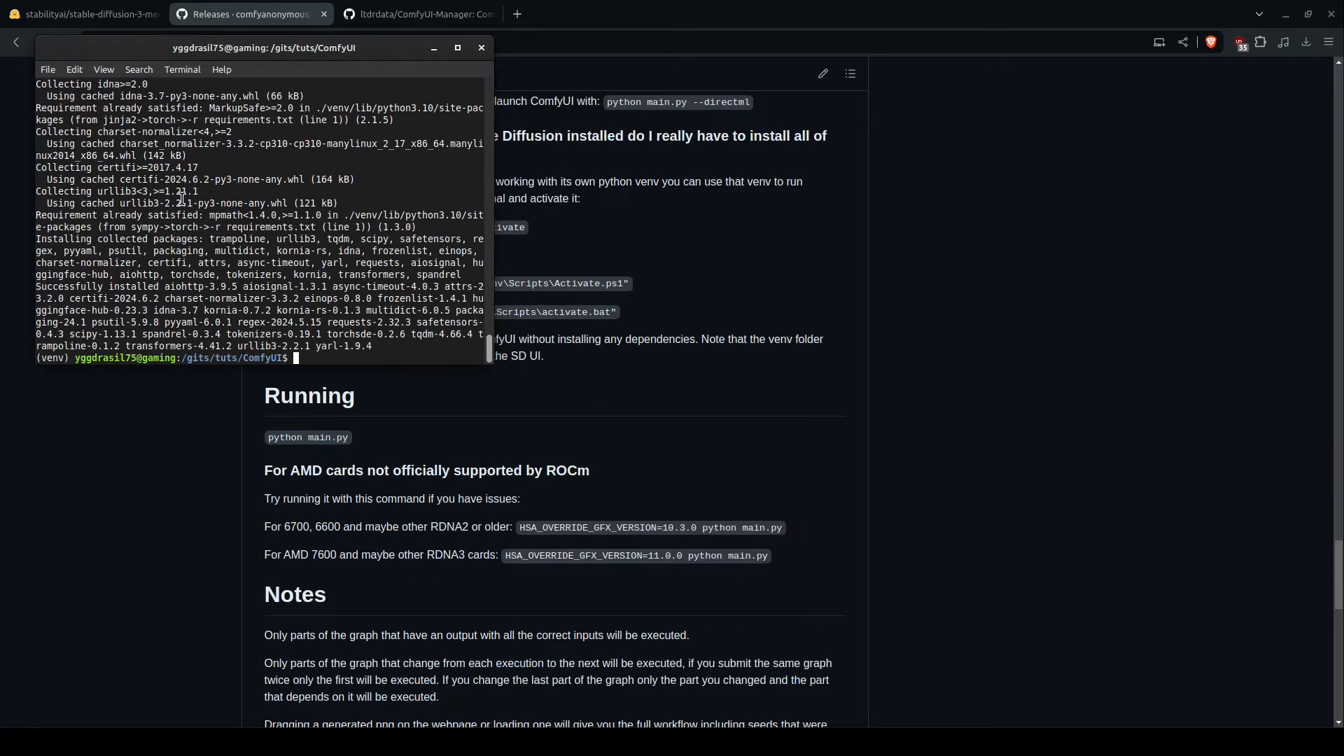
type("python main.py")
key("Return")
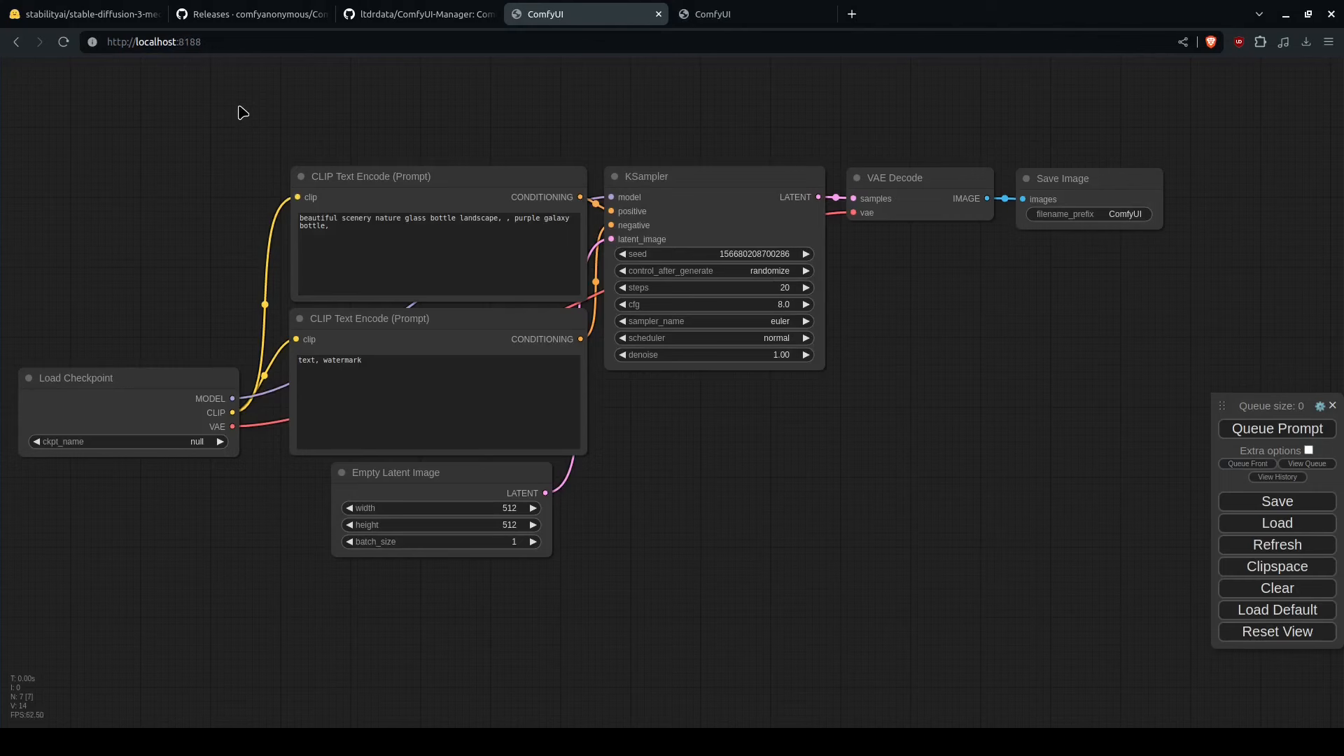
Step: Compare the ComfyUI interface opened through localhost:8188 with the one opened through 127.0.0.1:8188
double_click(173, 42)
left_click(711, 16)
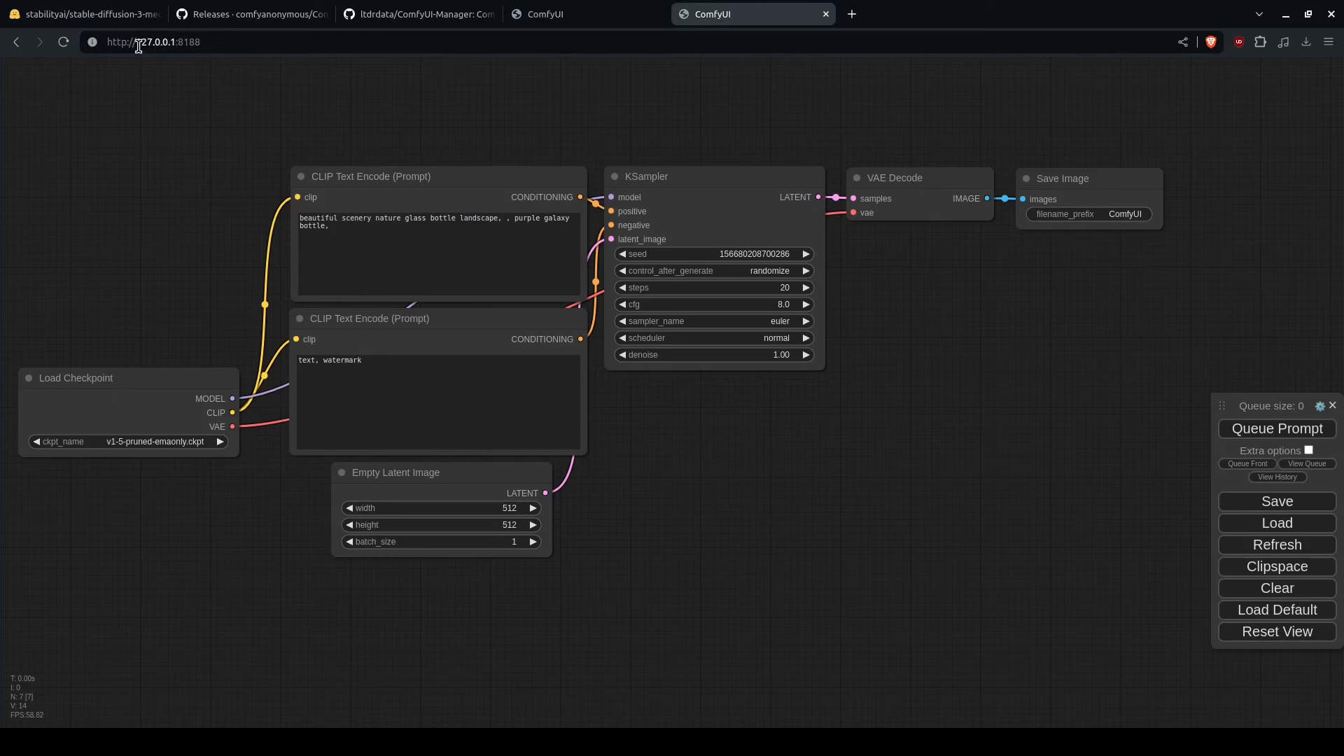
left_click_drag(139, 46, 175, 55)
left_click(267, 45)
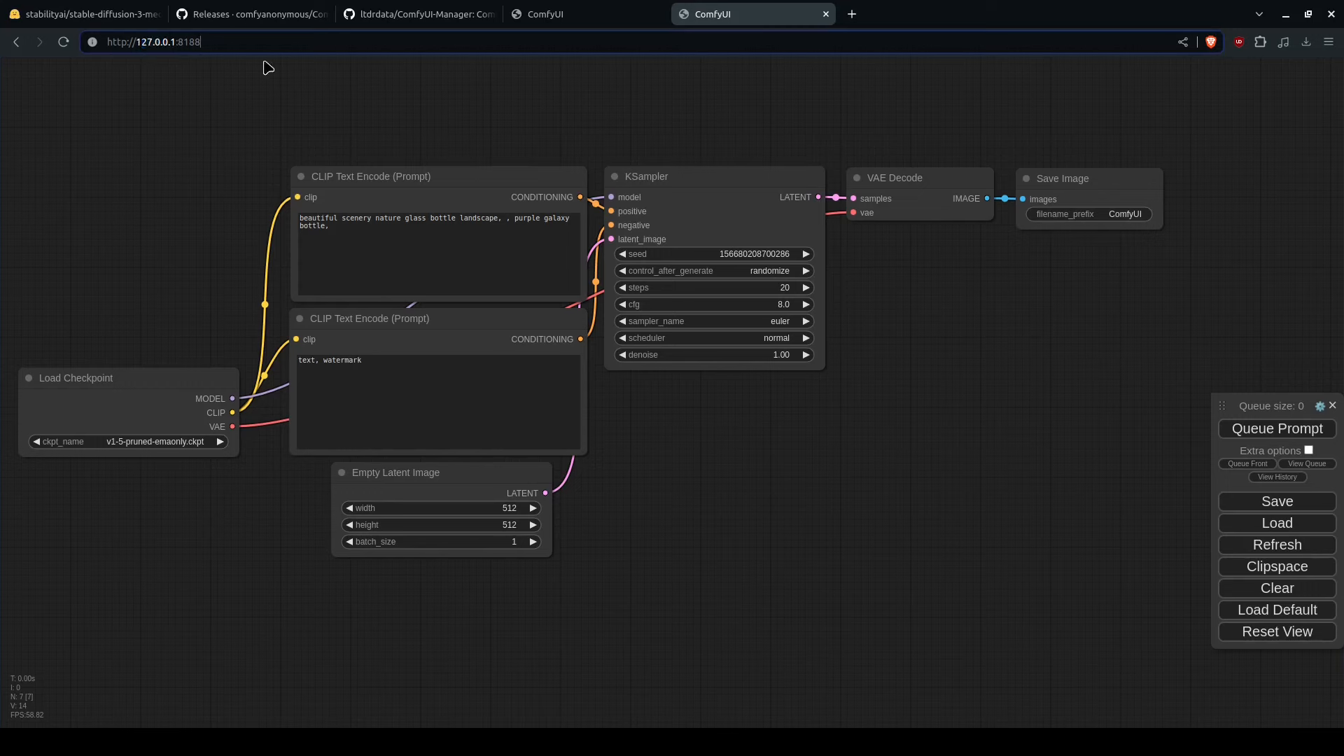
left_click(615, 10)
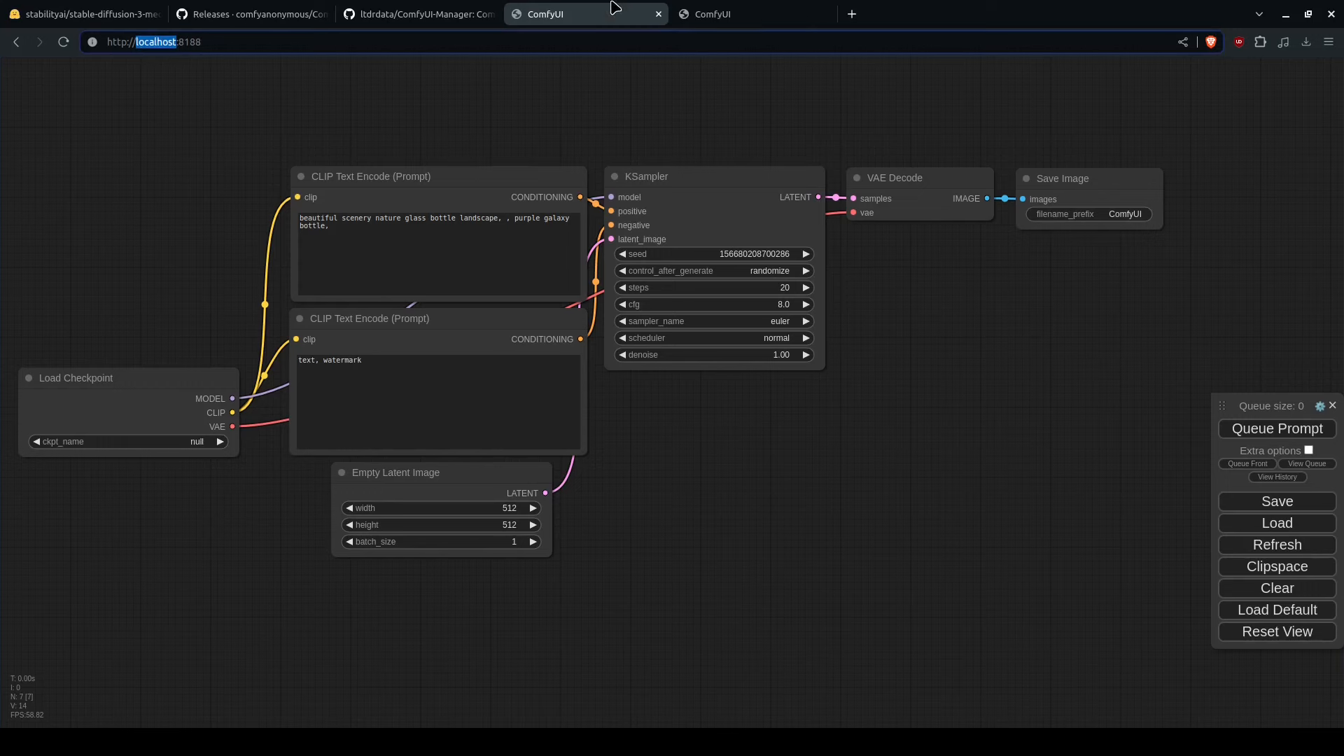
left_click(684, 9)
left_click(614, 10)
Step: Stop the running server in the terminal and relaunch it with python main.py --port 7860
left_click(117, 749)
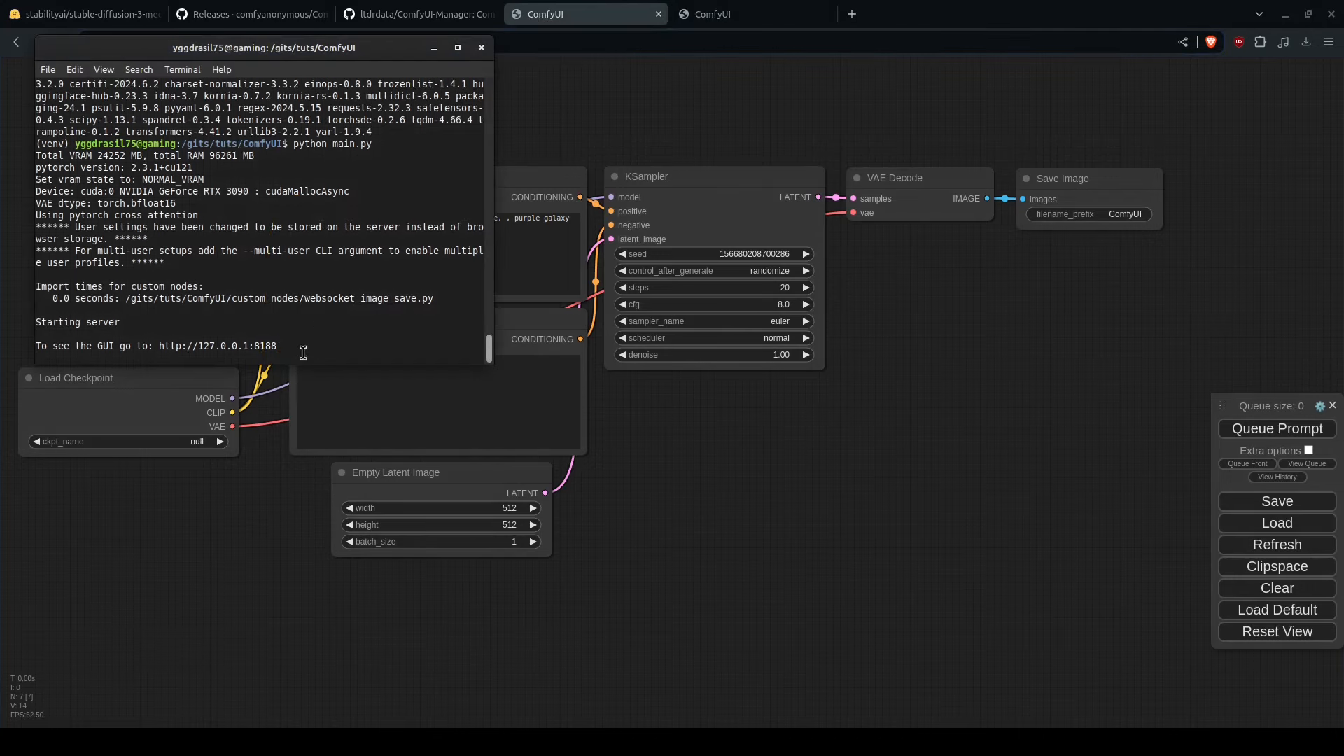
key("ctrl+c")
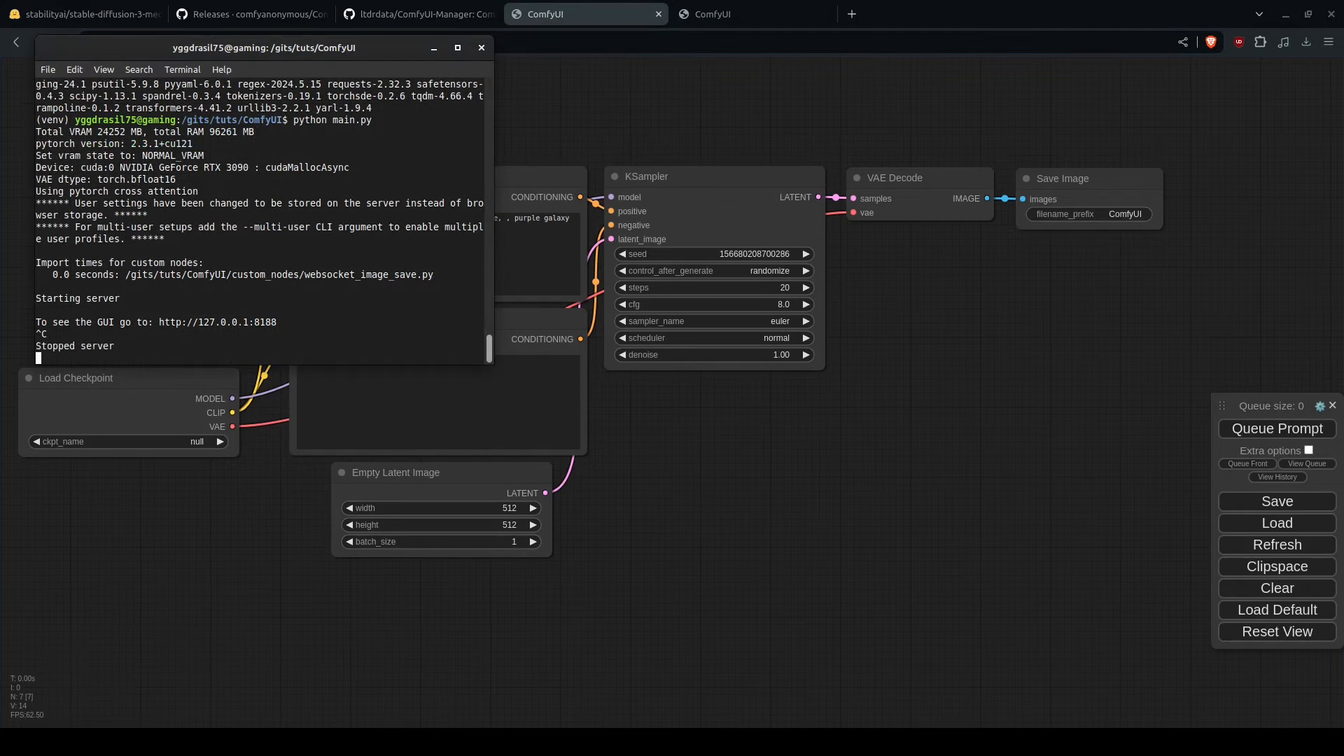
key("Up")
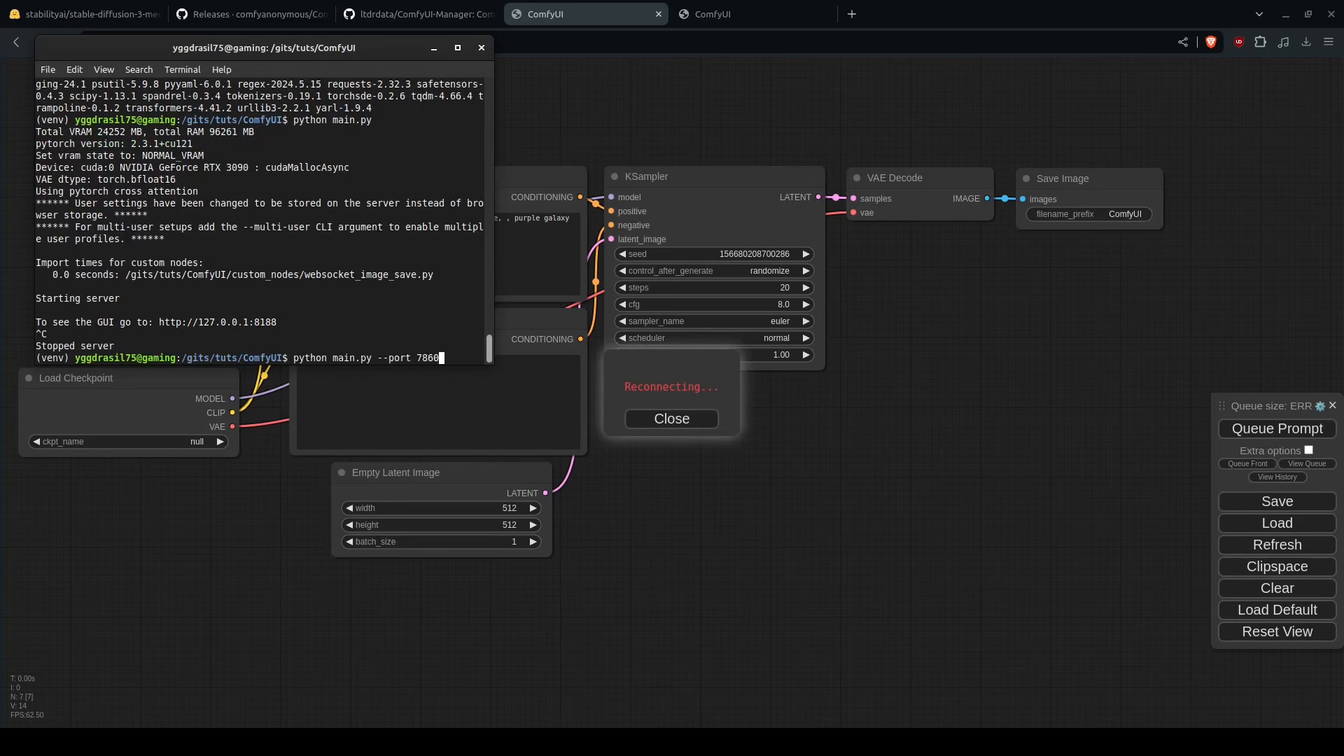
key("Return")
Step: Load ComfyUI in the browser at localhost:7860 and close the duplicate ComfyUI page
left_click(656, 39)
type("localhost:7860")
key("Return")
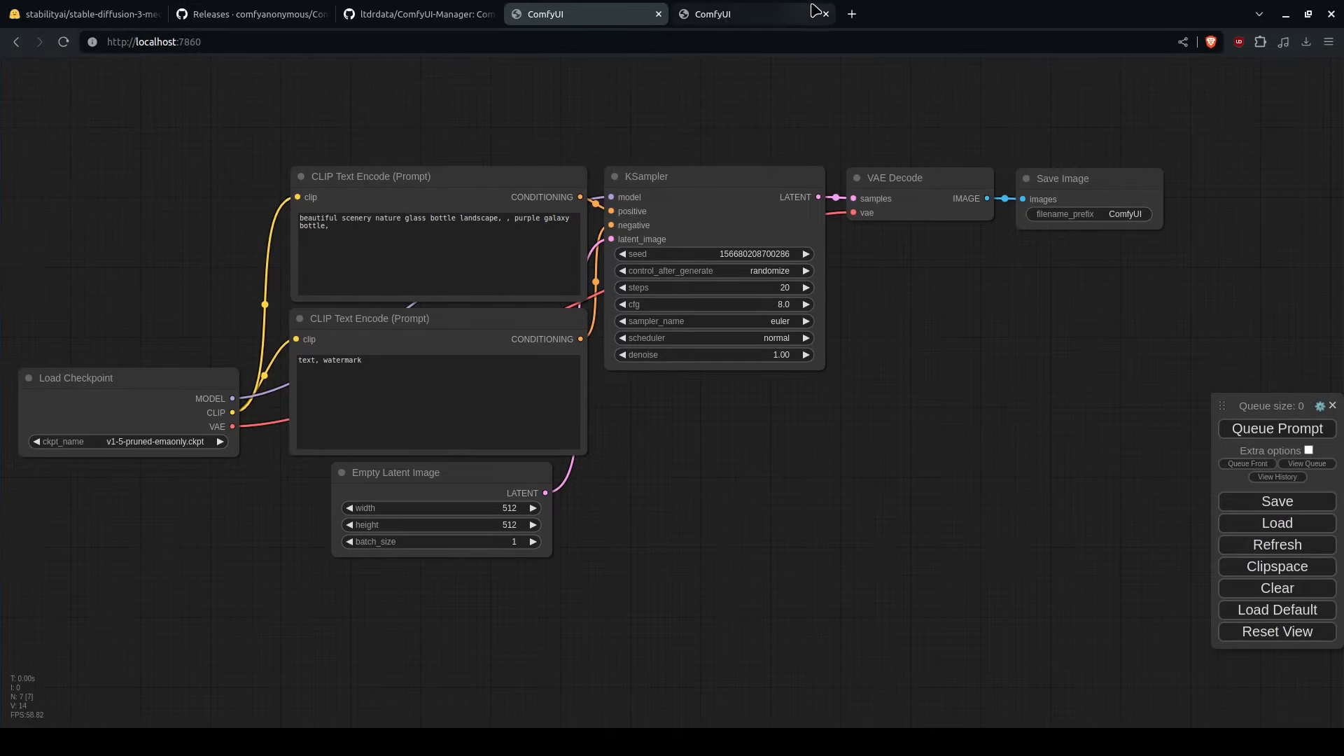
left_click(824, 13)
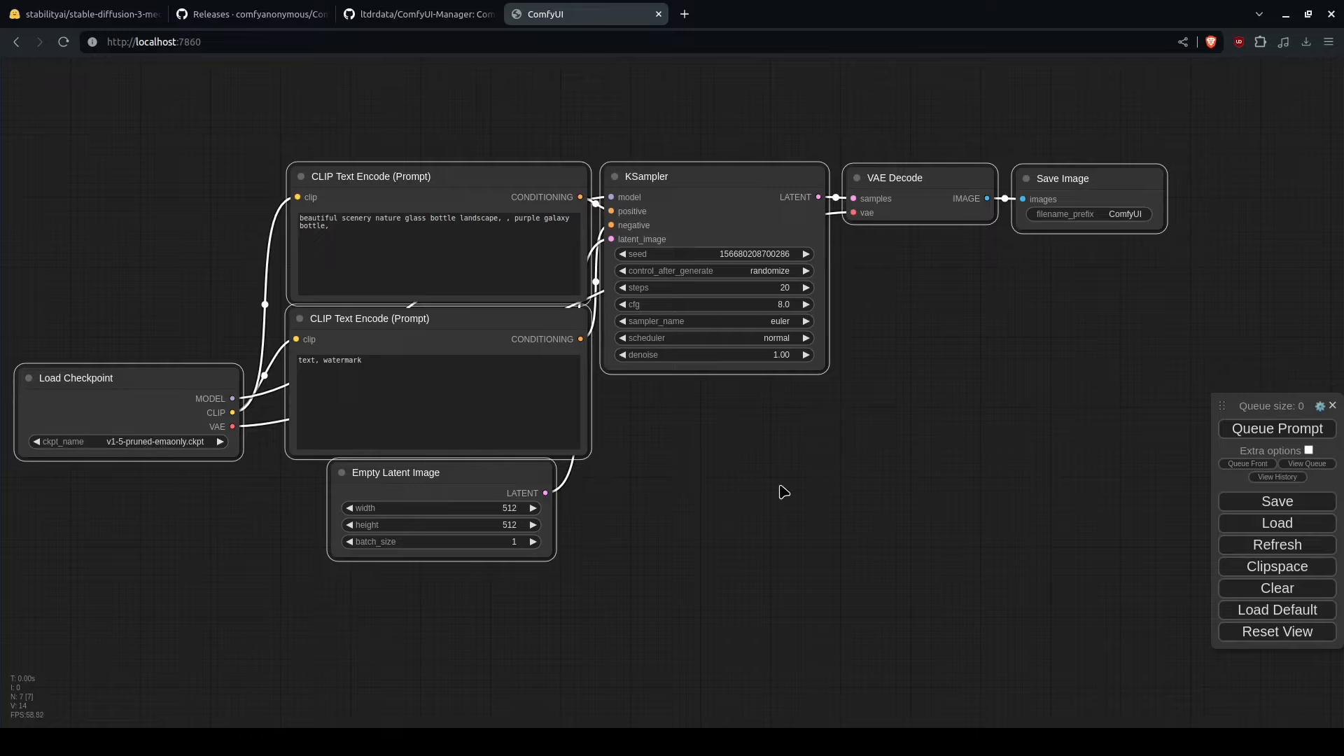
Step: In the file manager, copy the three sd3_medium safetensors files from stable-diffusion-3-medium into tuts/ComfyUI/models/checkpoints
left_click_drag(880, 225, 1152, 118)
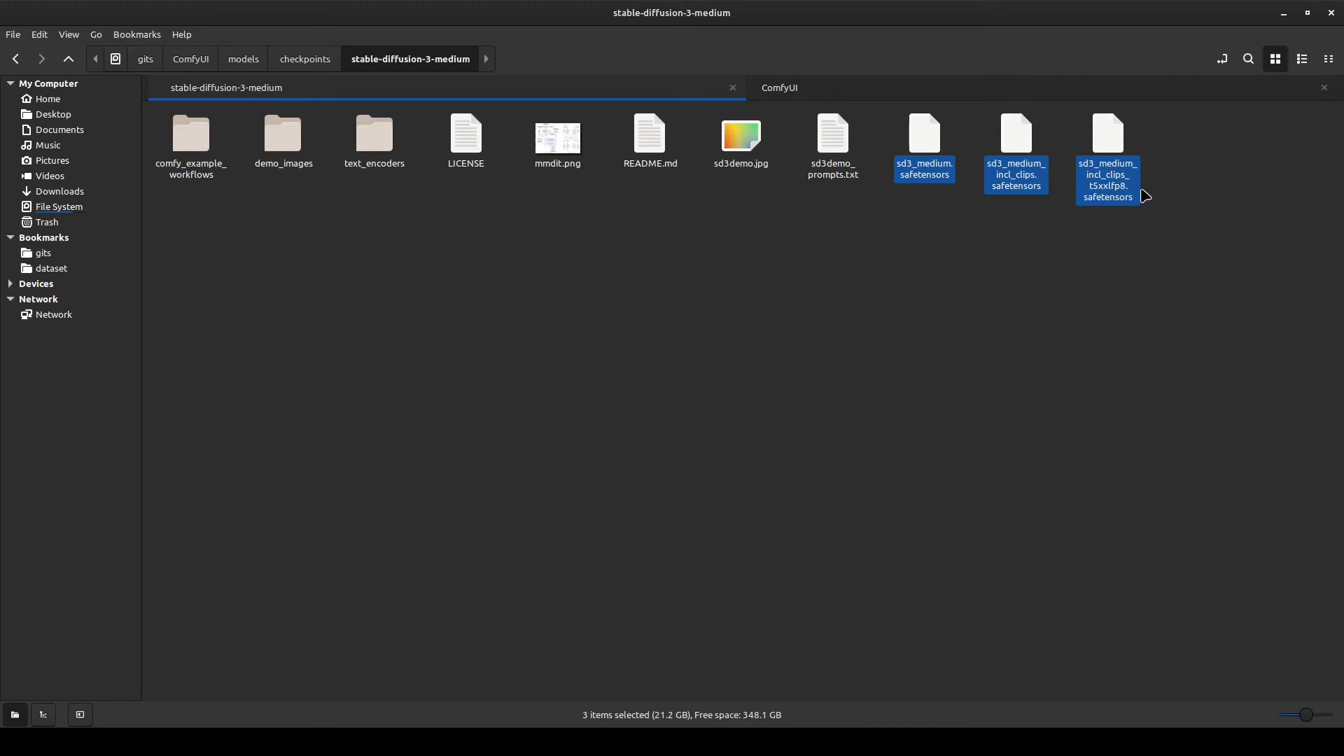
key("ctrl+c")
left_click(936, 89)
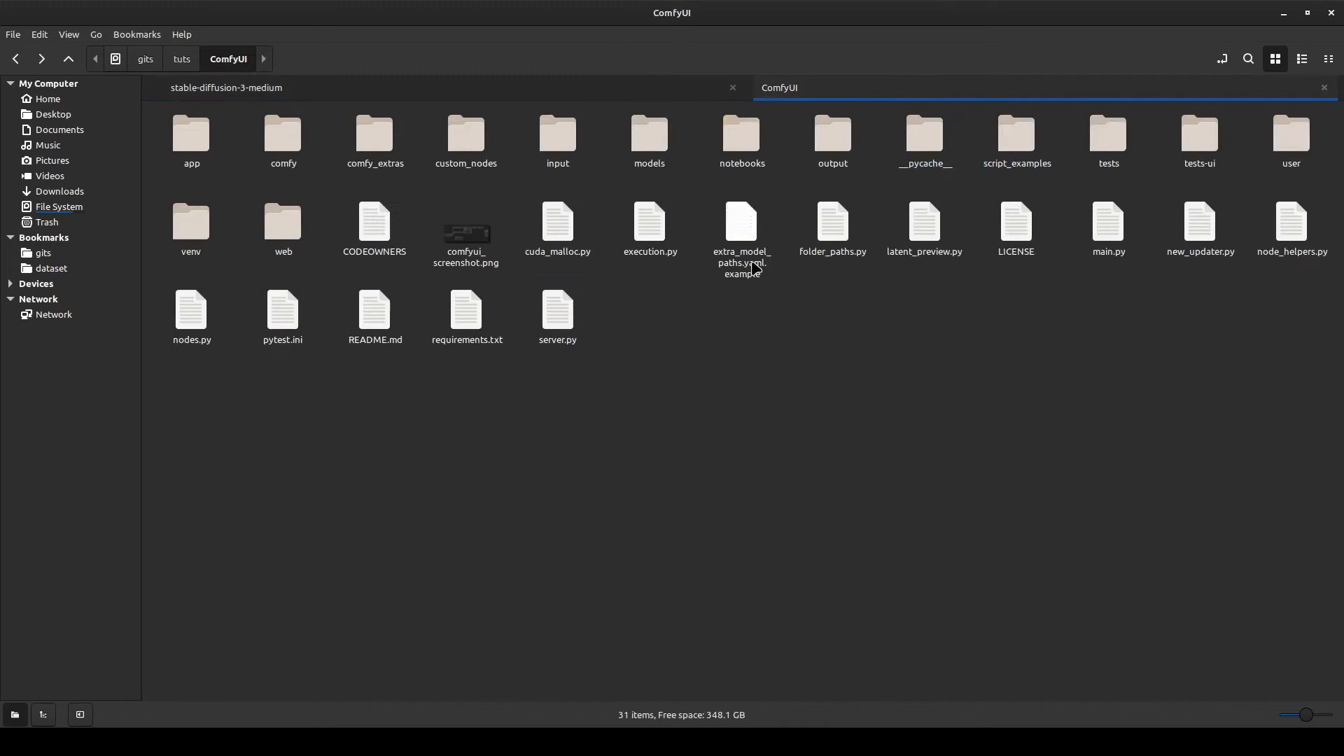
double_click(649, 134)
left_click(202, 137)
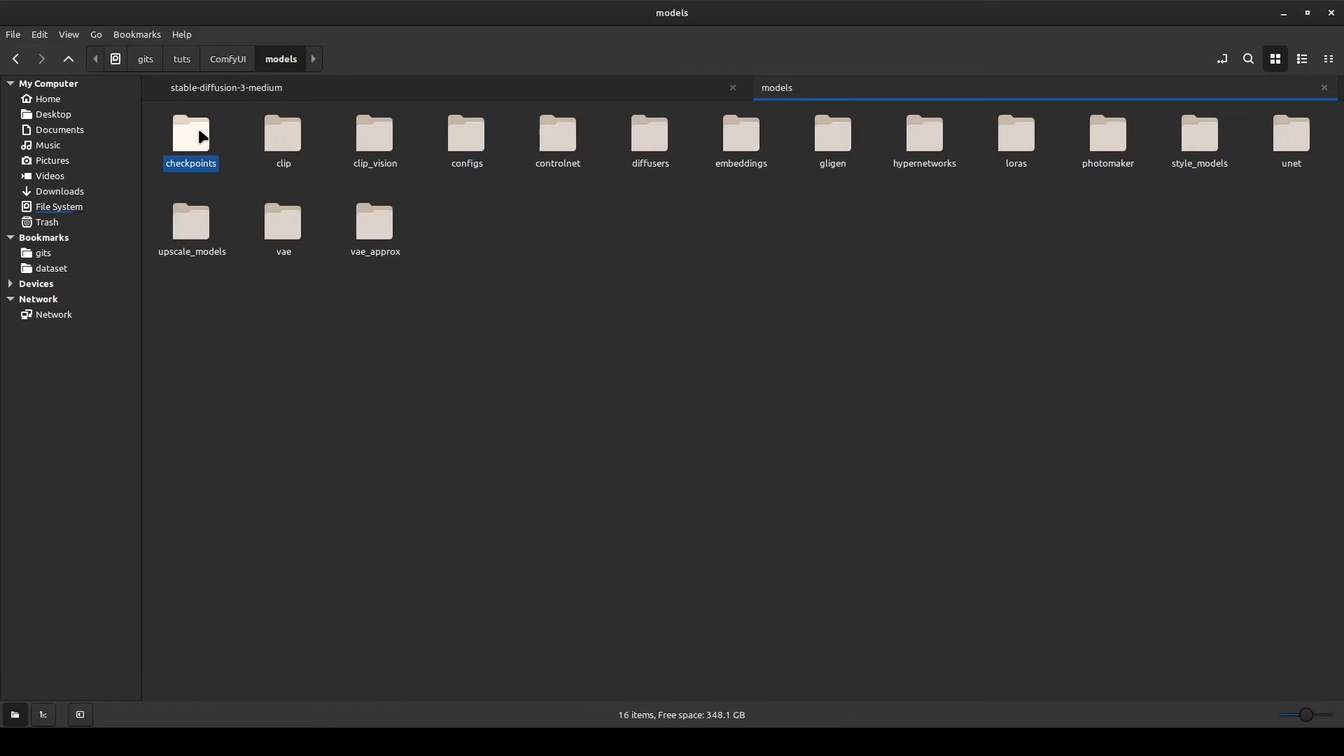
double_click(202, 136)
key("ctrl+v")
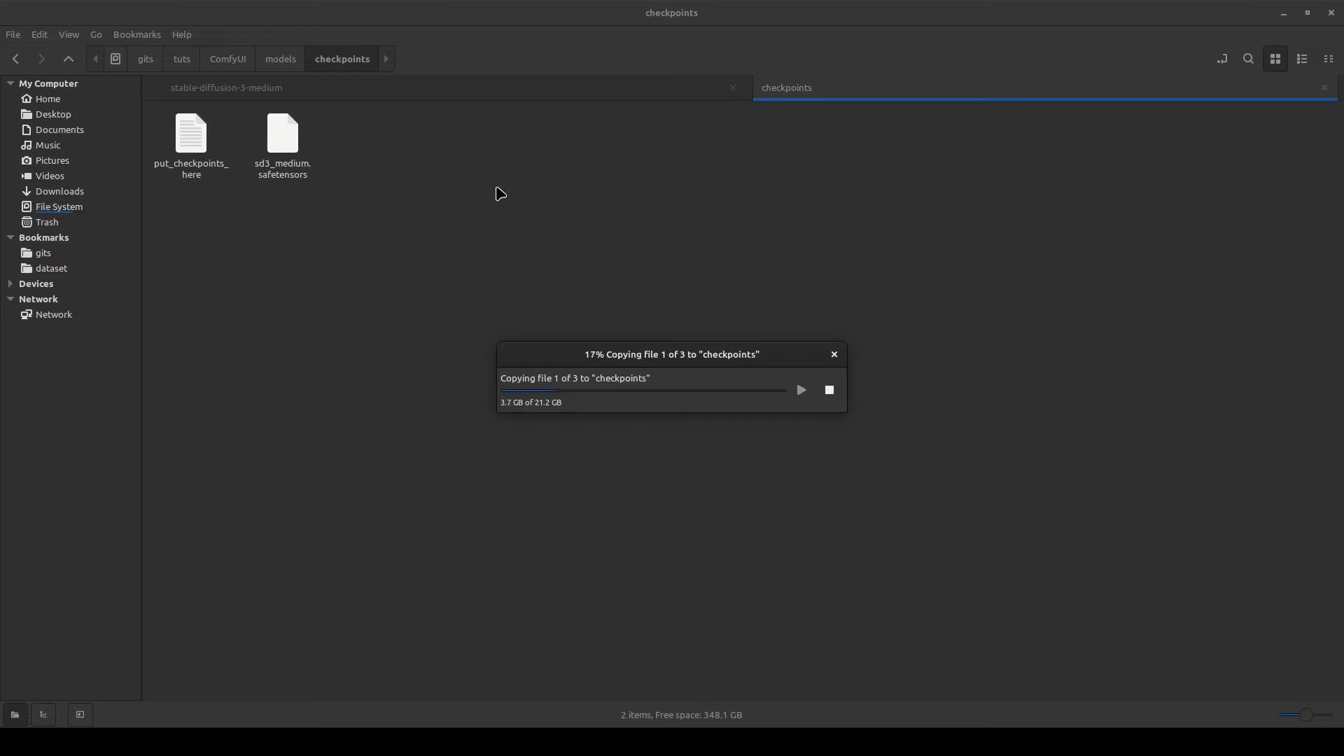
Step: Copy clip_g, clip_l, t5xxl_fp8_e4m3fn and t5xxl_fp16 safetensors from the existing ComfyUI clip folder into tuts/ComfyUI/models/clip
left_click(322, 91)
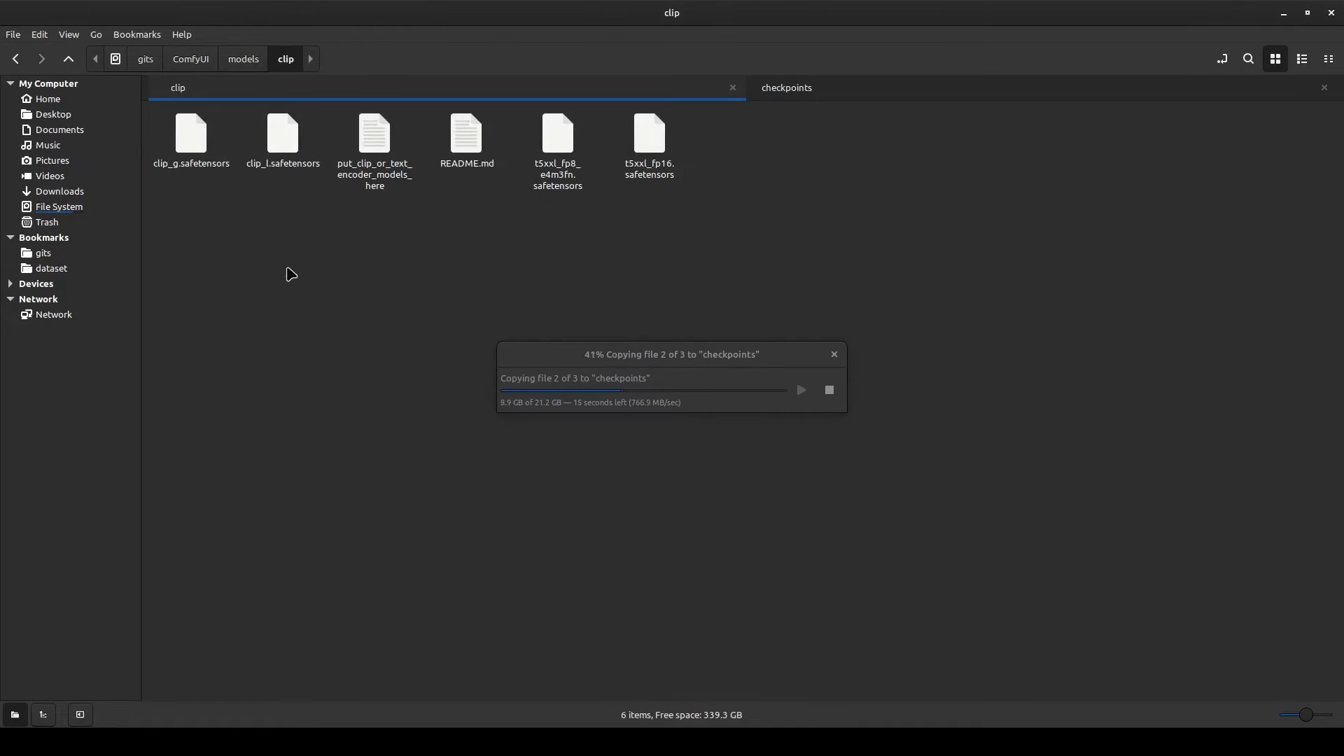
left_click(193, 150)
left_click(280, 143, "ctrl")
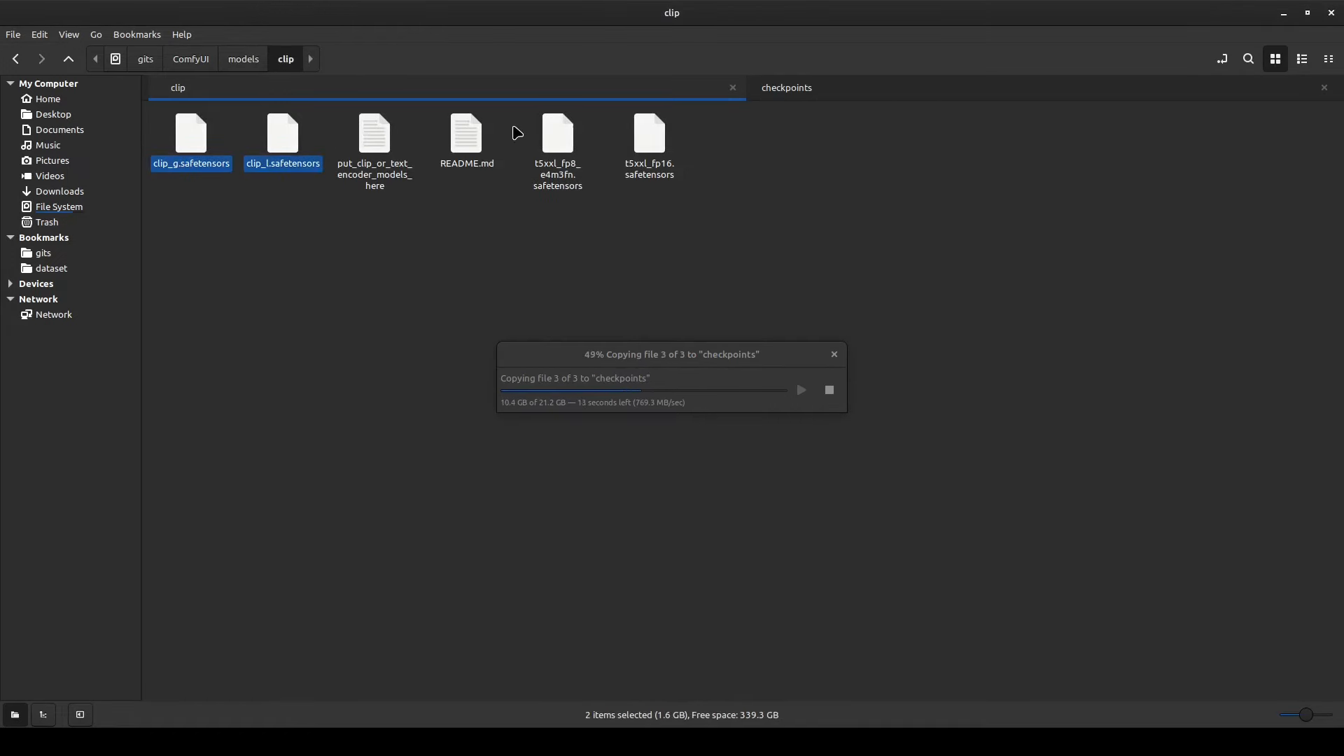
left_click(557, 137, "ctrl")
left_click(631, 140, "ctrl")
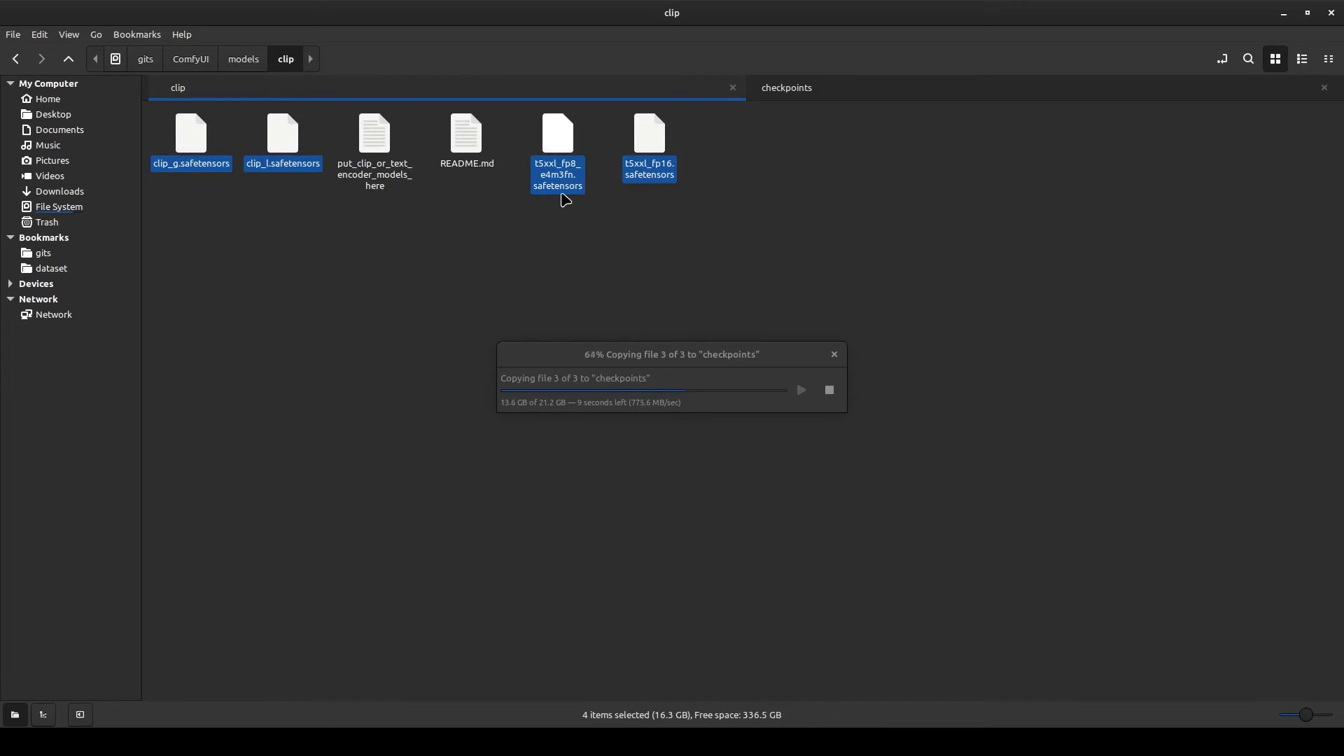
key("ctrl+c")
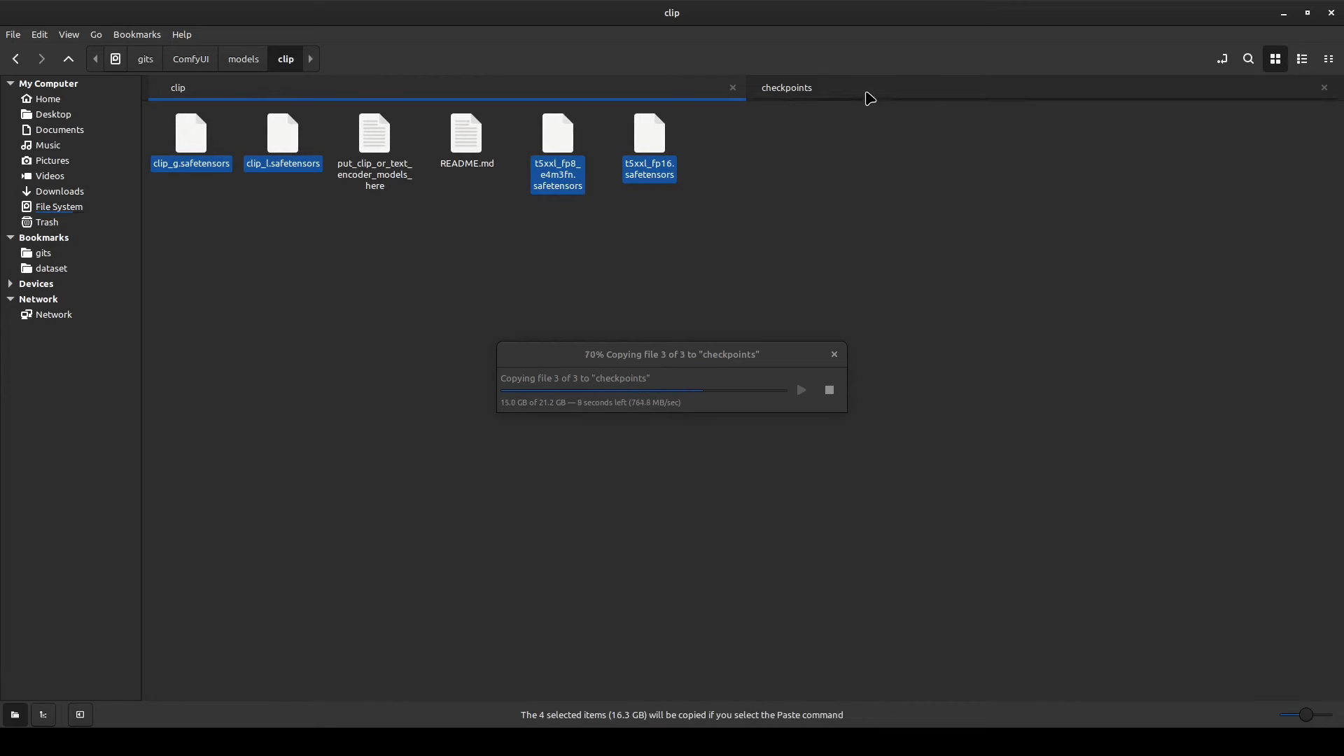
left_click(866, 91)
left_click(294, 62)
double_click(297, 138)
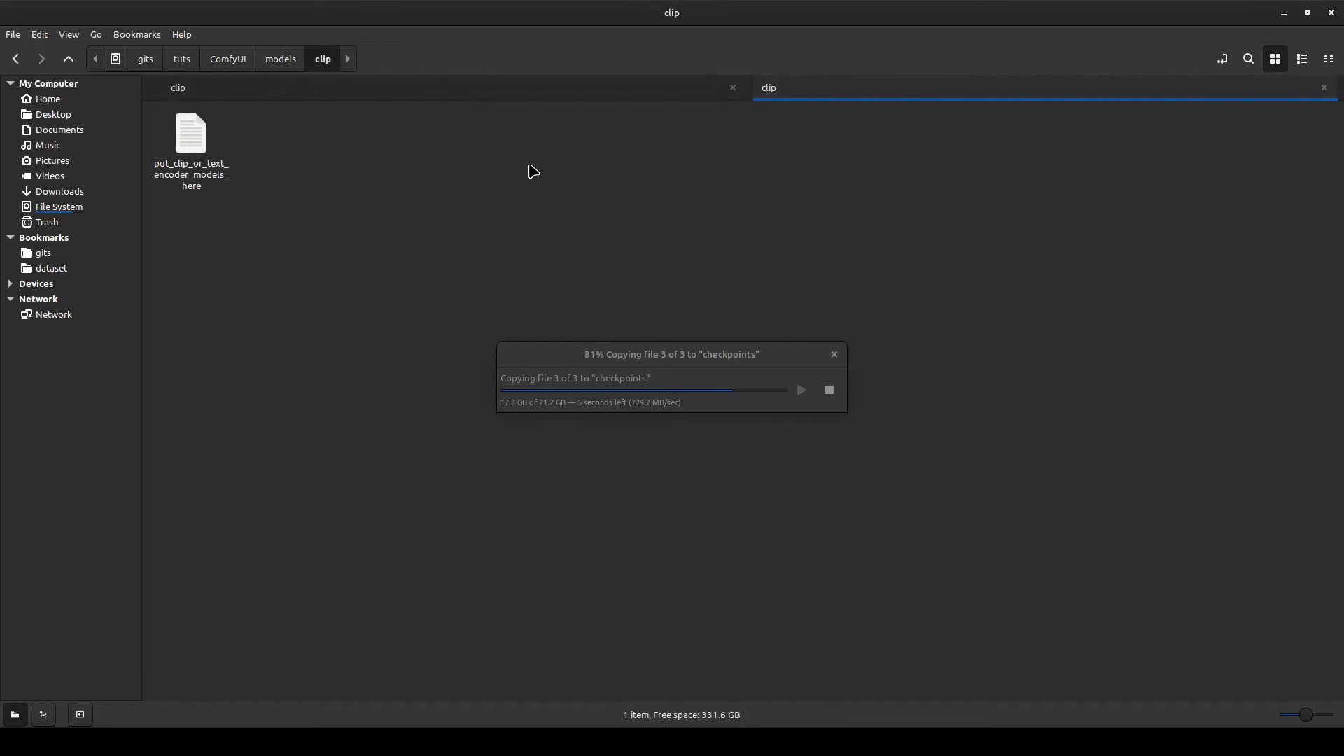
key("ctrl+v")
Step: In the browser, open the raw sd3_medium_example_workflow_basic.json from Hugging Face's comfy_example_workflows folder and select all its text
key("alt+Tab")
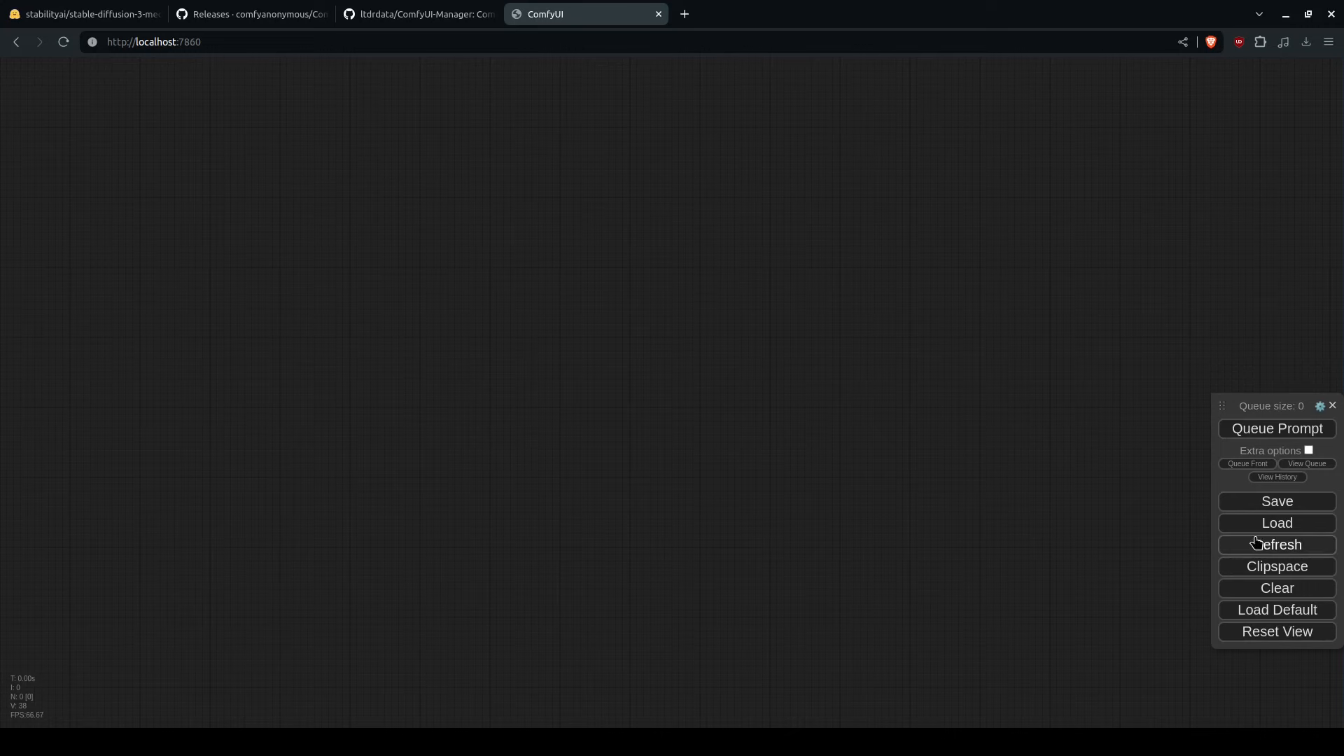
double_click(328, 283)
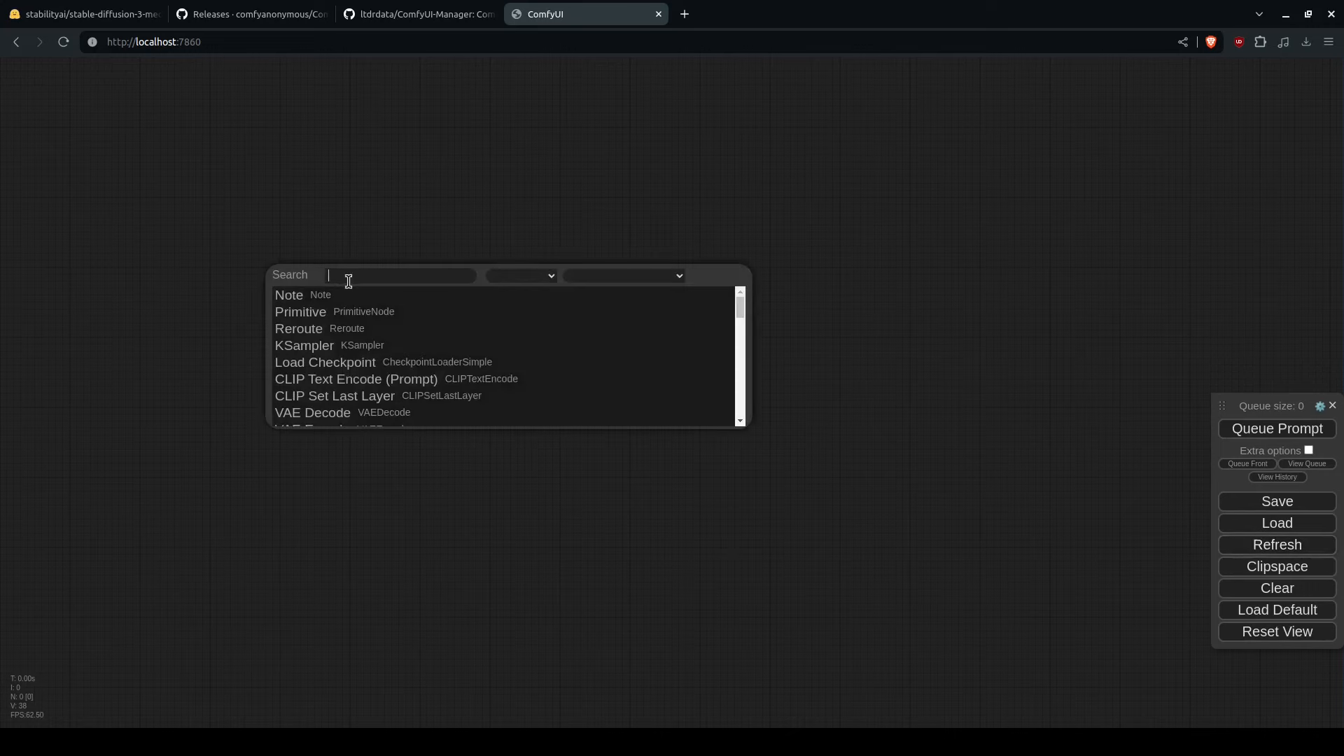
key("ctrl+1")
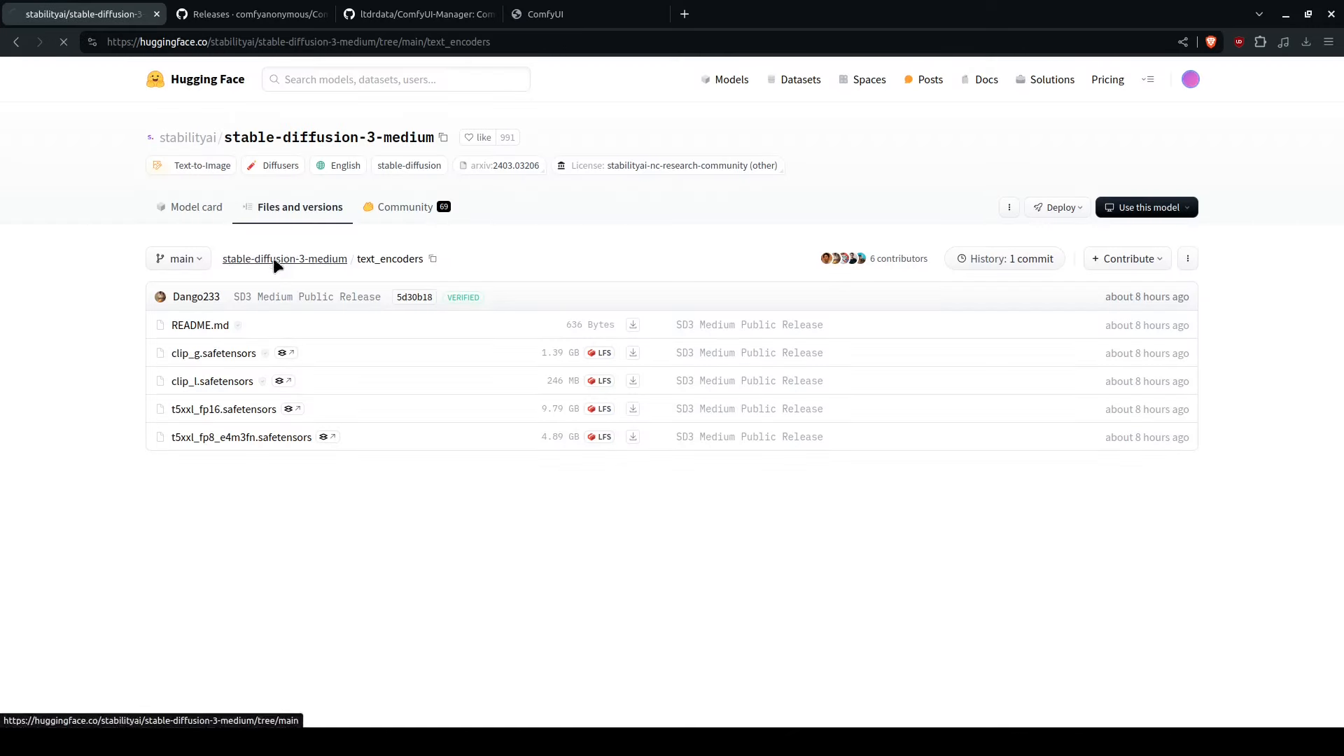
left_click(287, 257)
left_click(215, 335)
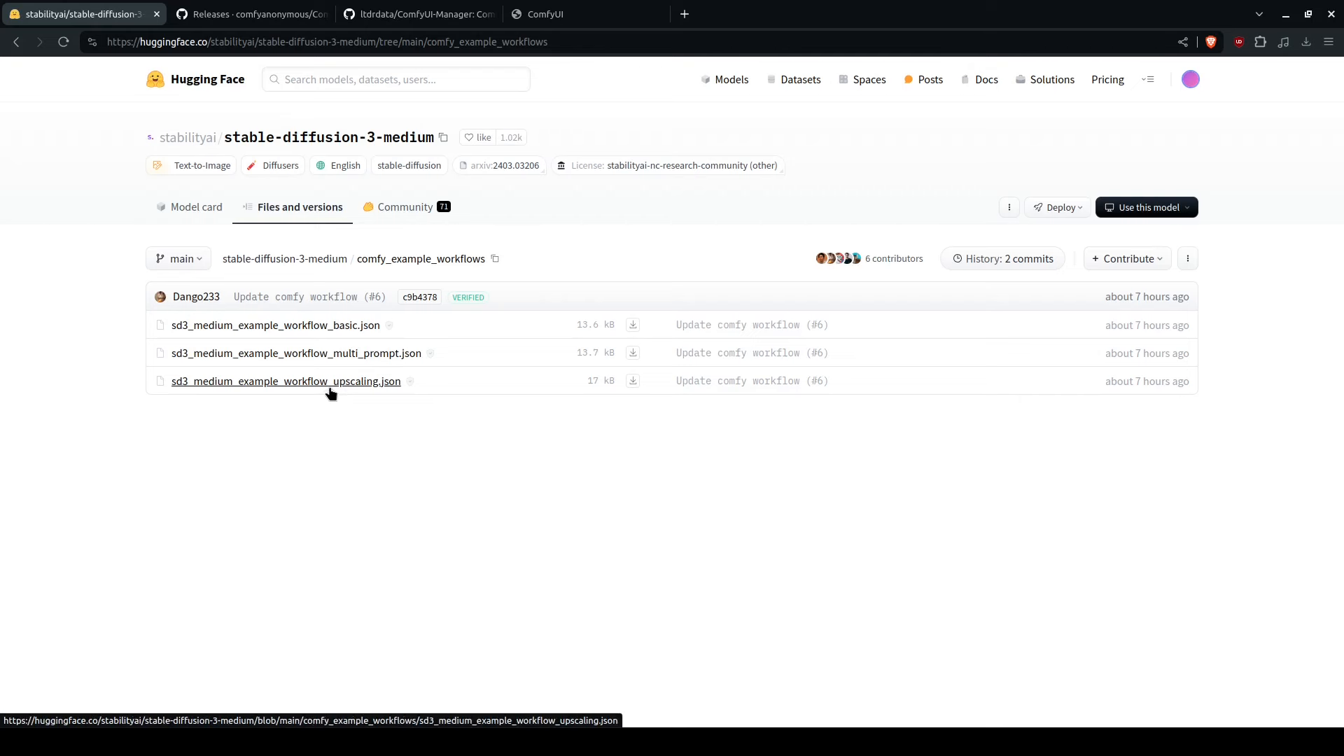
left_click(333, 329)
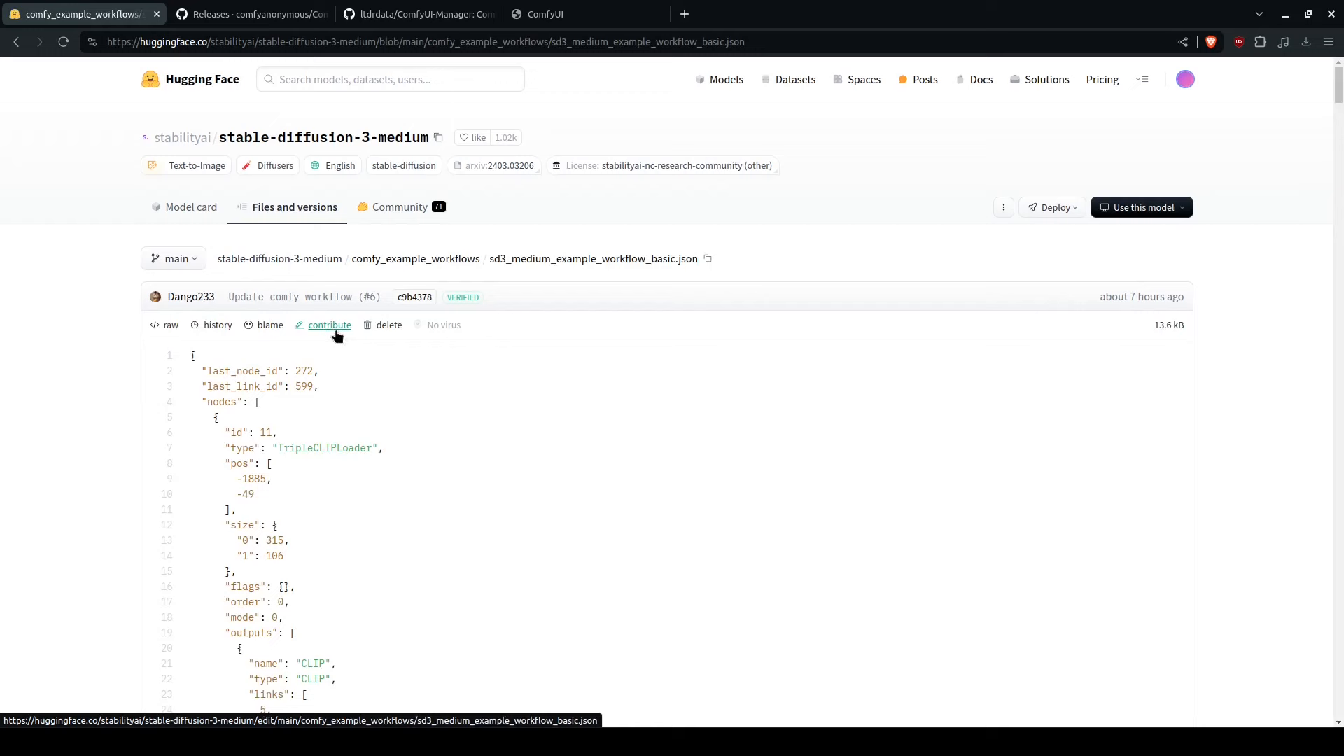
left_click(171, 324)
key("ctrl+a")
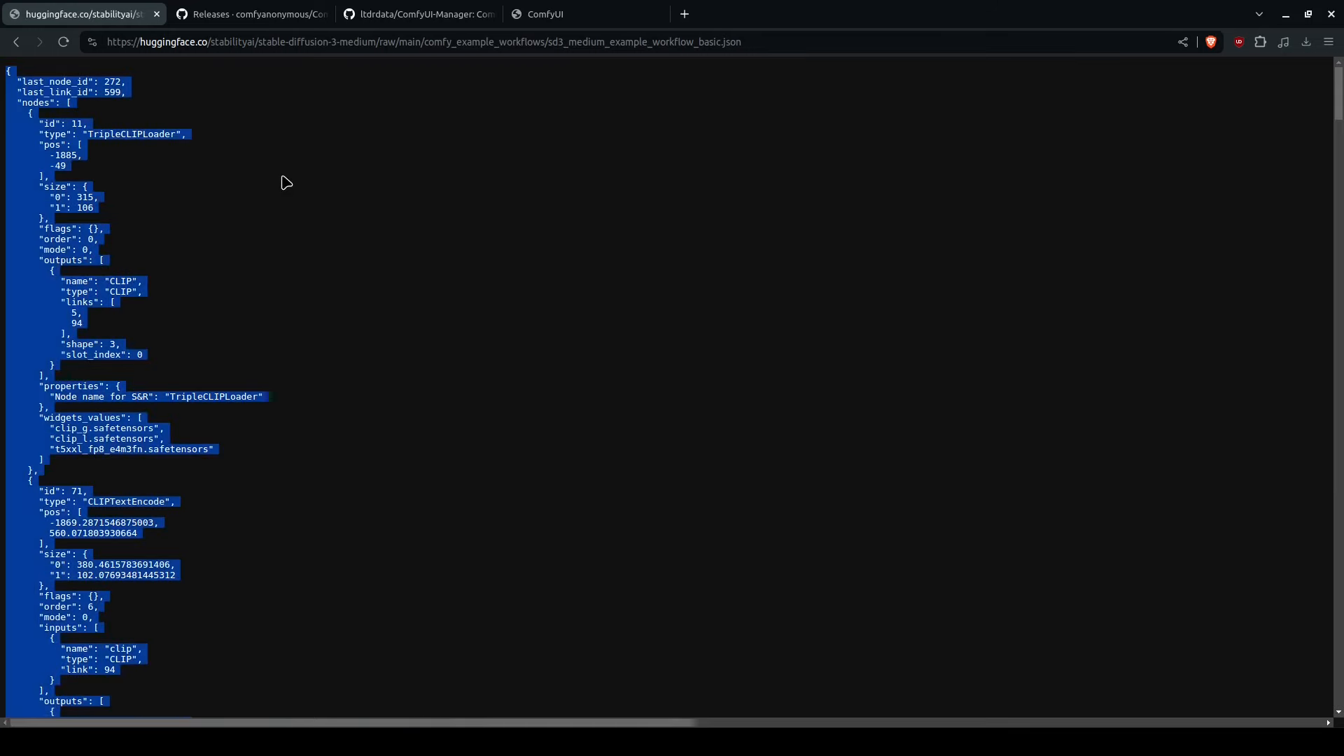
Step: Paste the copied basic SD3 example workflow onto the ComfyUI canvas
left_click(553, 19)
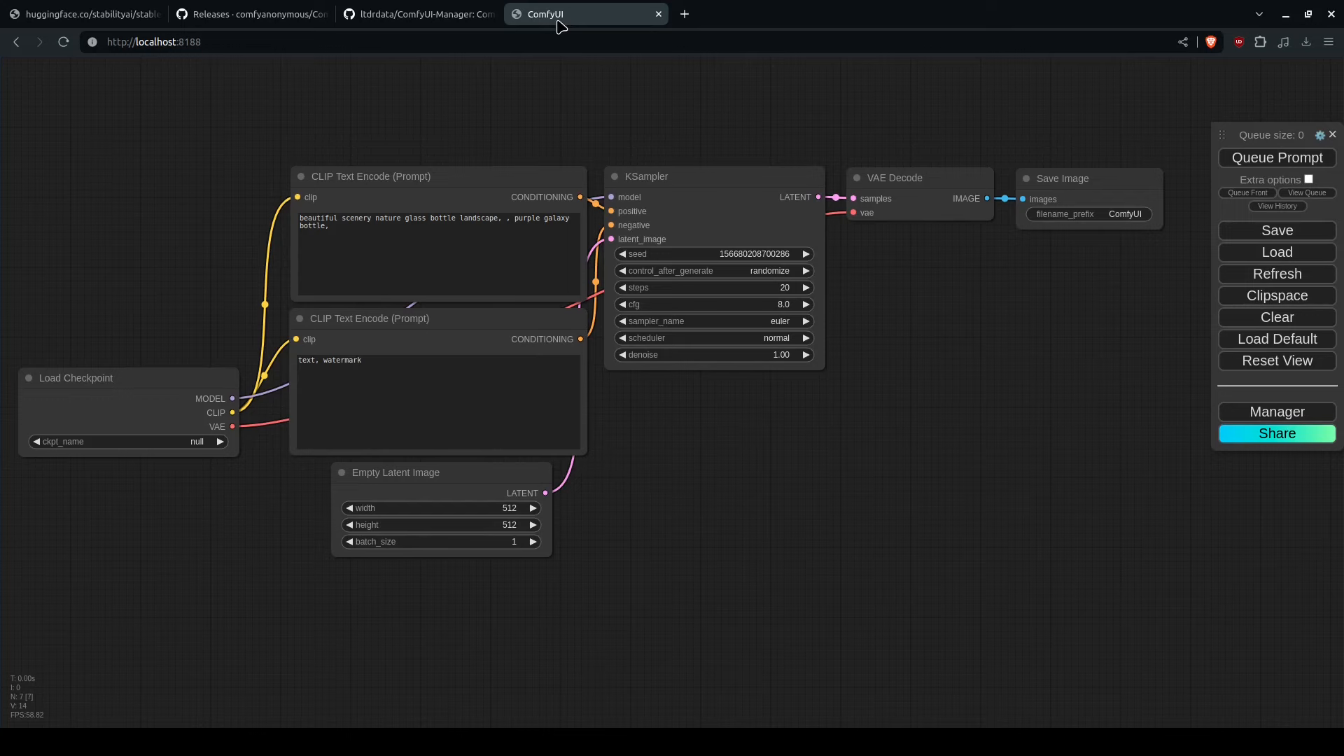
right_click(672, 495)
key("ctrl+v")
Step: Set the Load Checkpoint node's ckpt_name to sd3_medium.safetensors and queue the prompt for generation
scroll(623, 420, "down", 10)
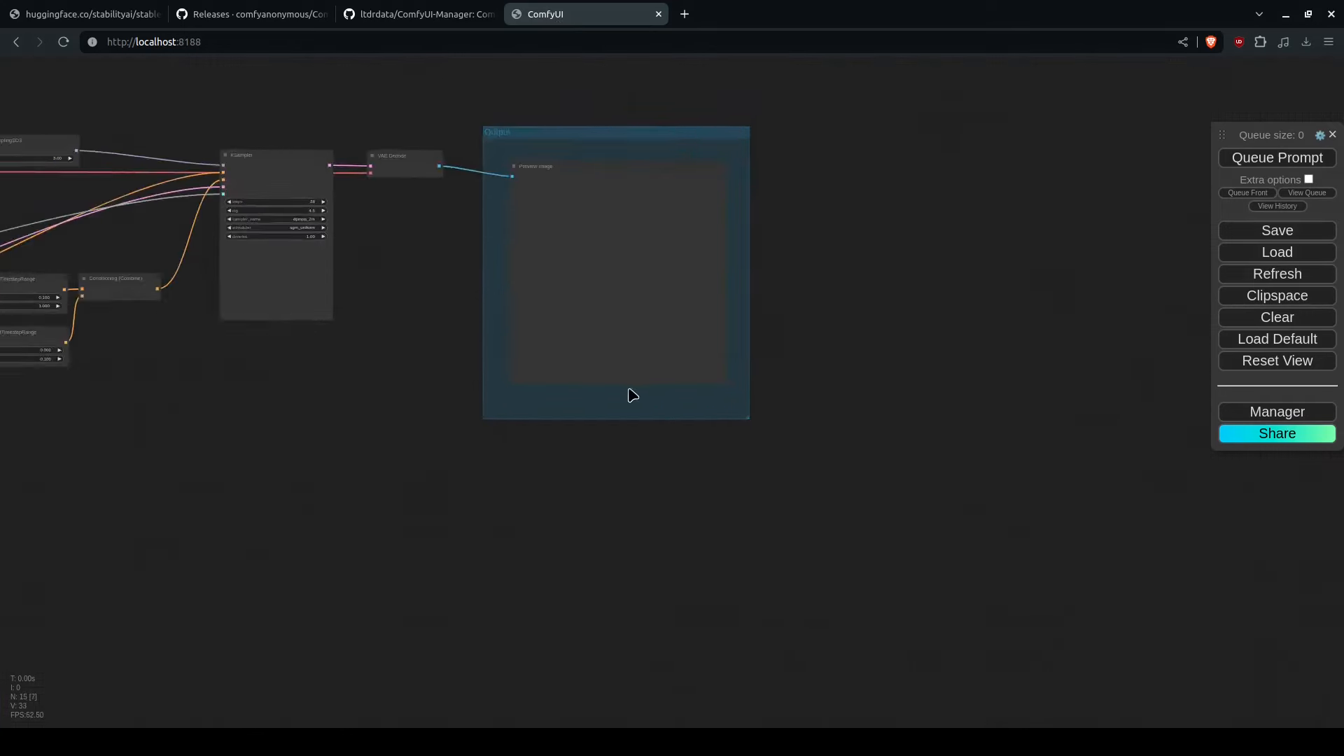
scroll(651, 504, "up", 6)
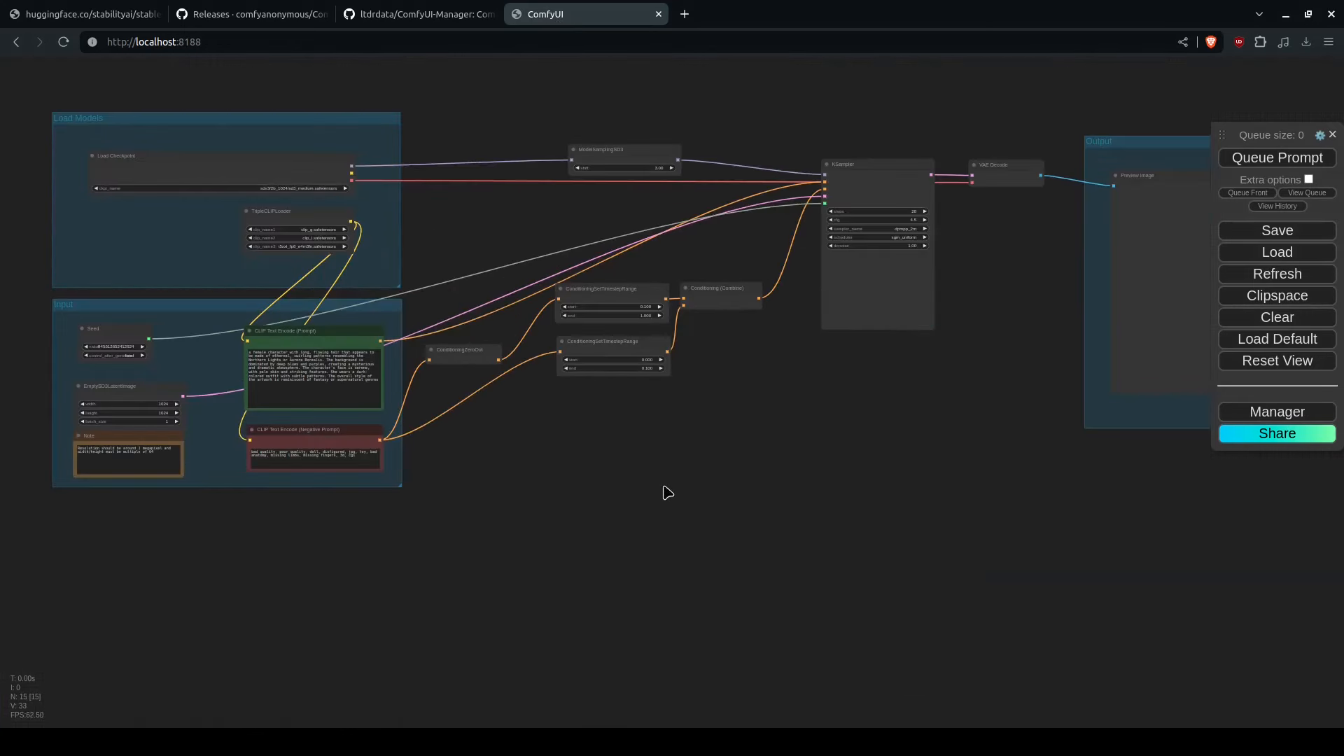
left_click_drag(297, 252, 591, 279)
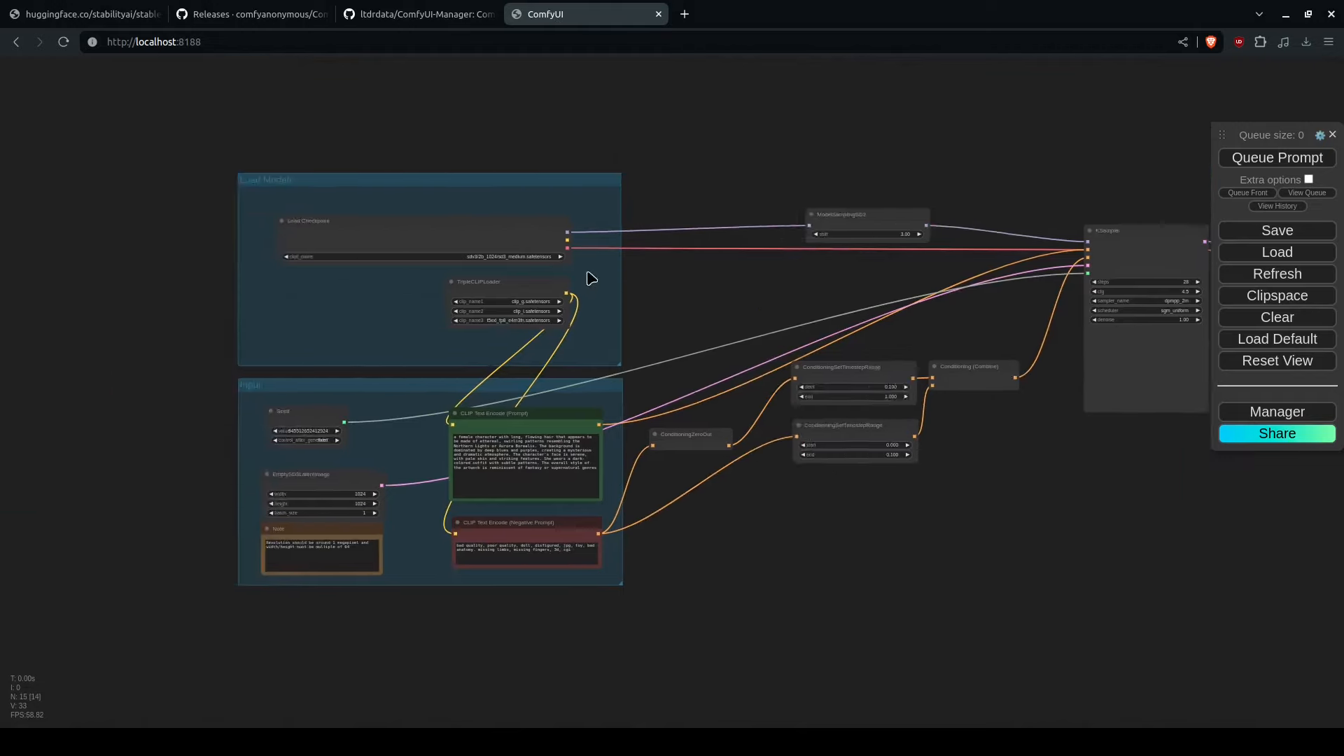
scroll(595, 259, "up", 10)
left_click_drag(114, 365, 497, 375)
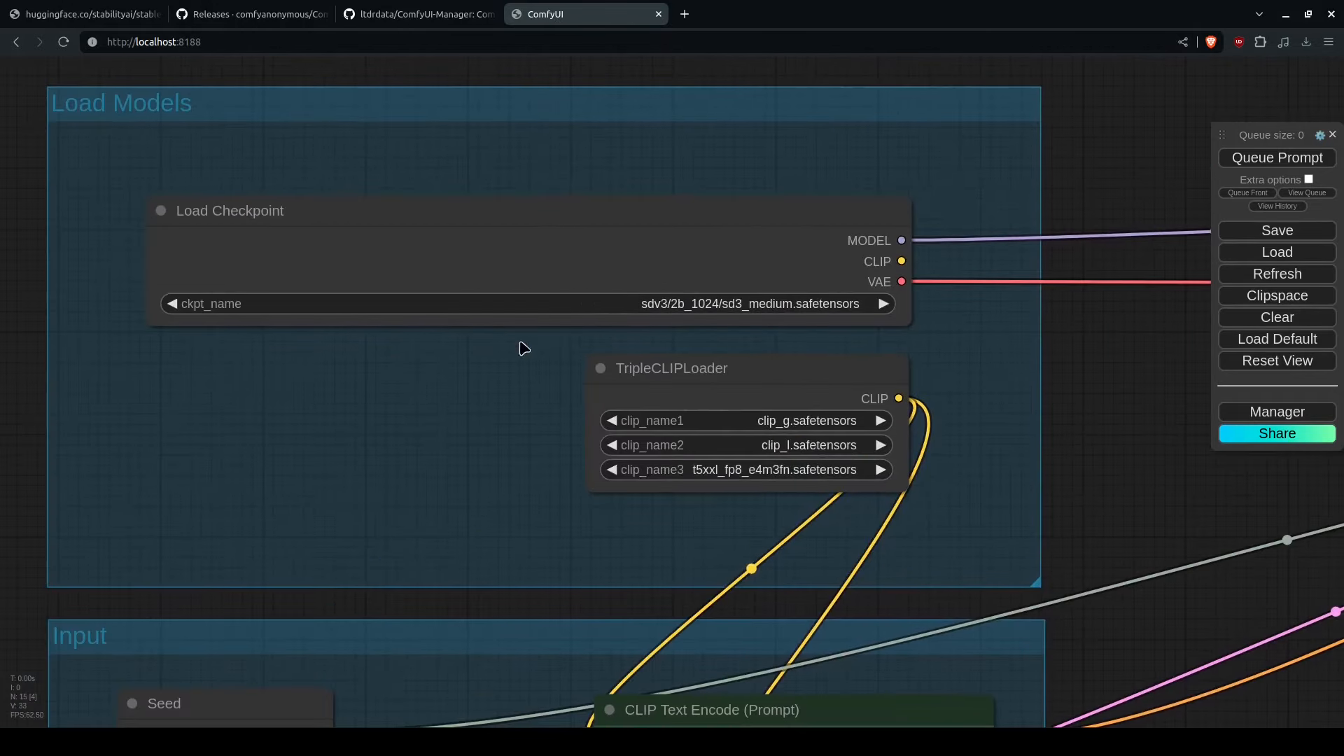
left_click(607, 306)
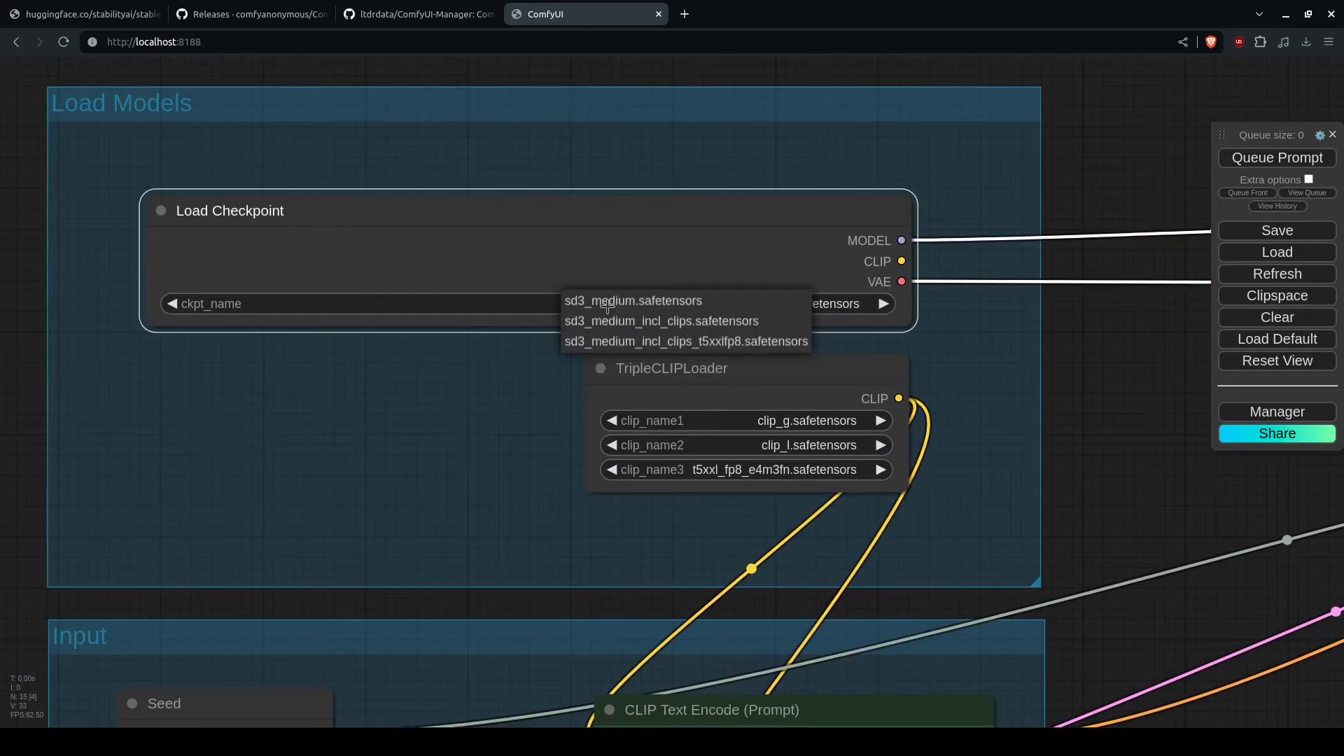
left_click(678, 299)
left_click_drag(1026, 459, 1022, 263)
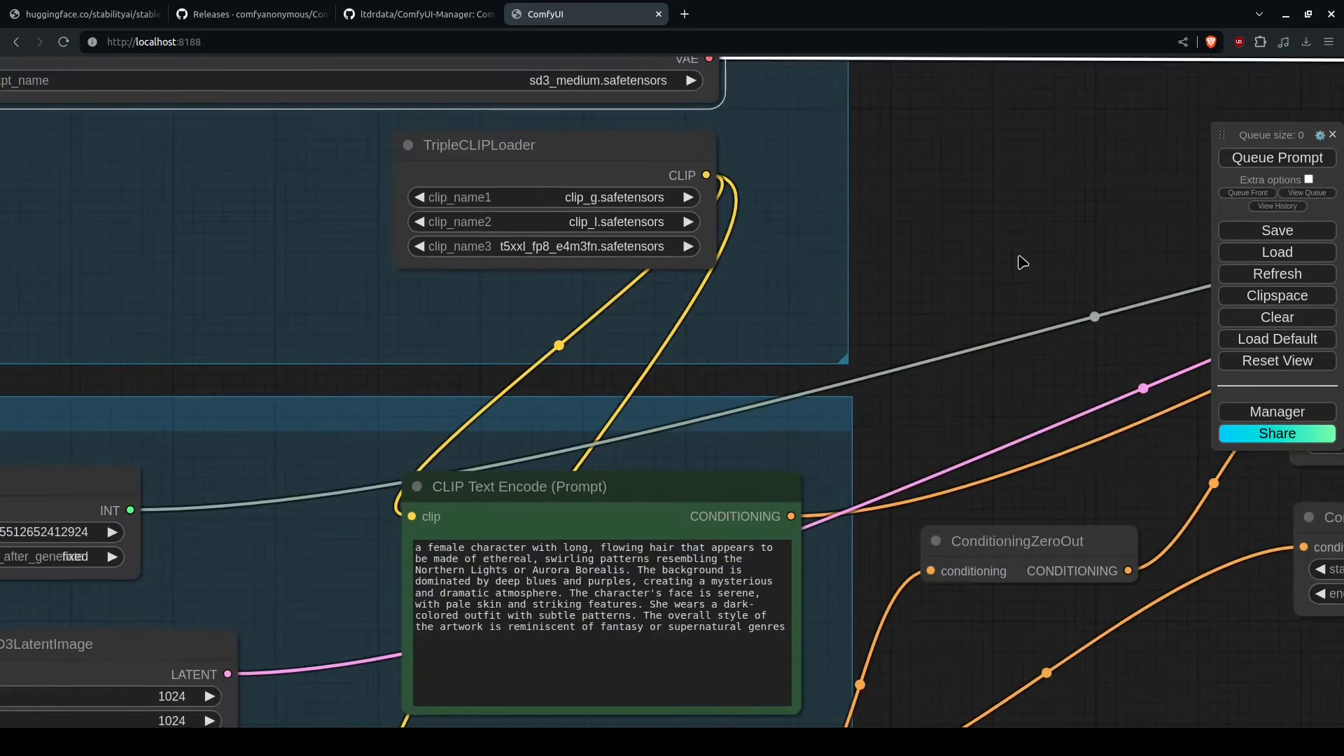
left_click(1277, 157)
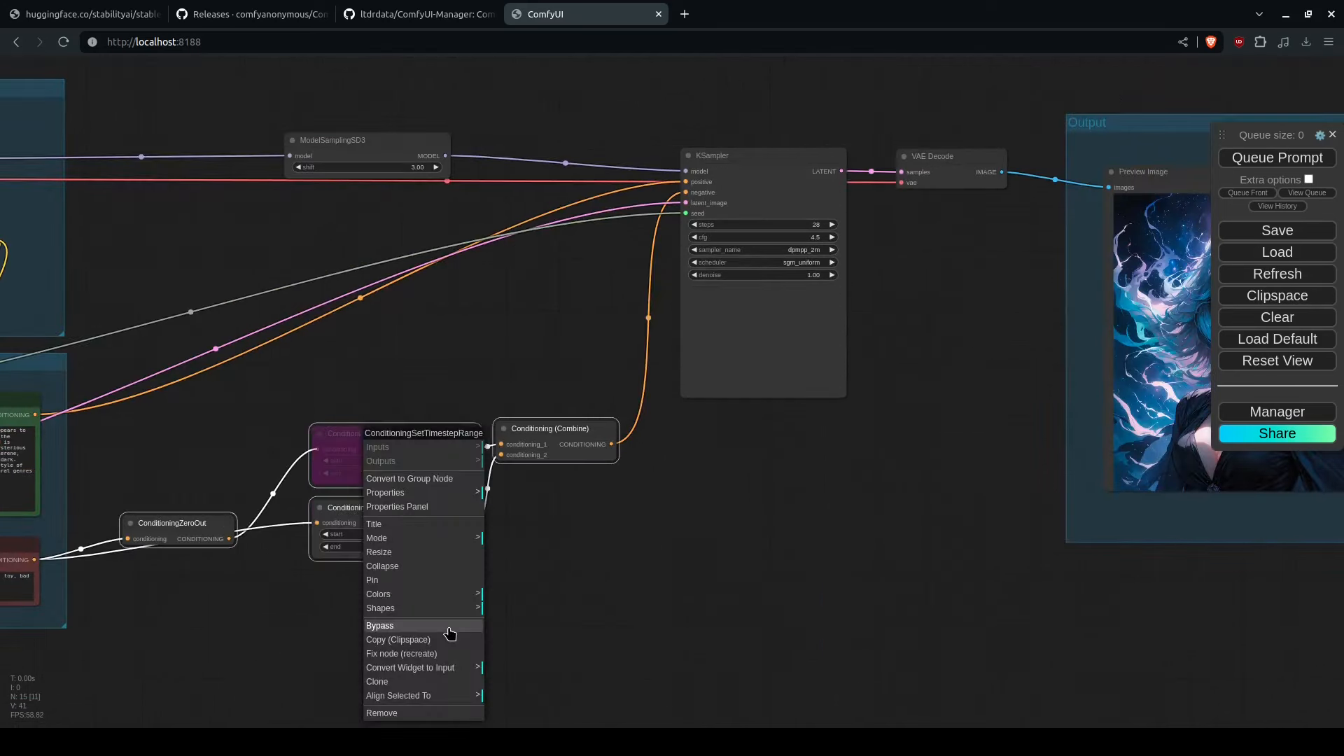
Step: Bypass the second ConditioningSetTimestepRange node as well as the ConditioningZeroOut, Conditioning (Combine) and ModelSamplingSD3 nodes
left_click(448, 629)
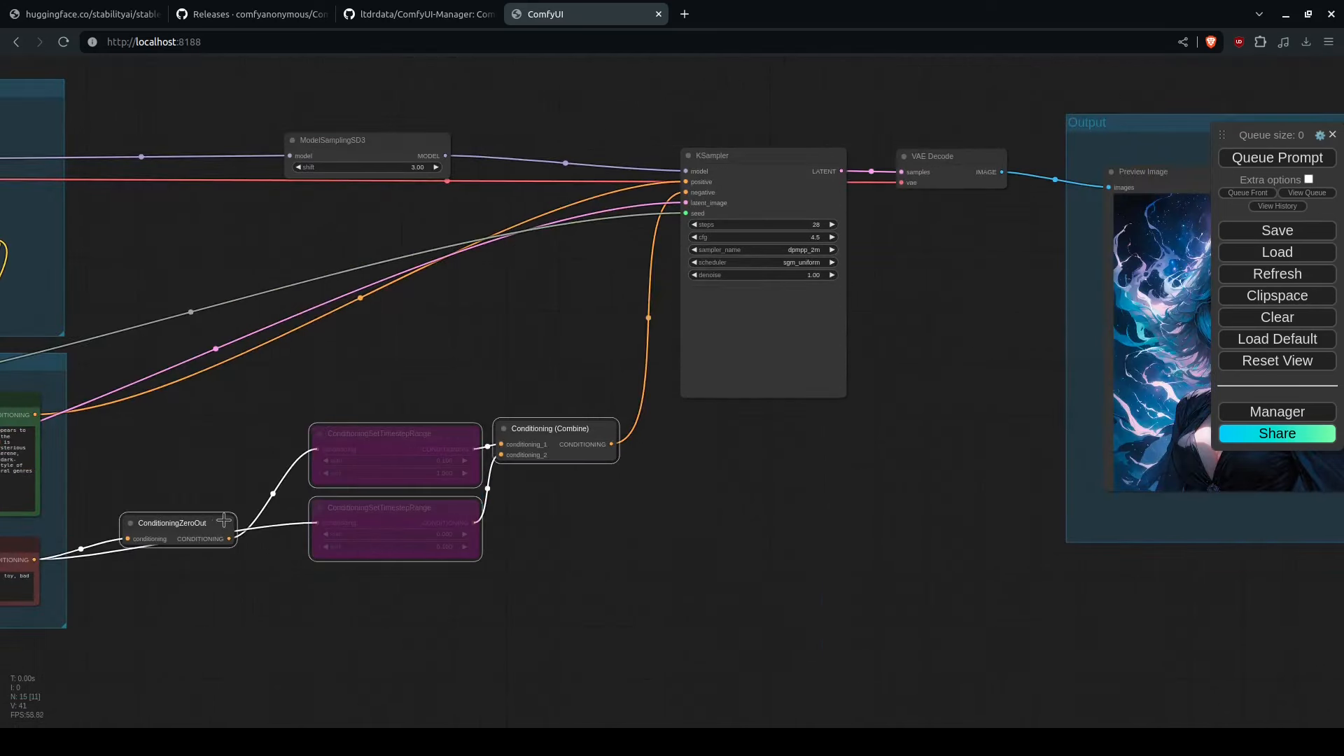
right_click(213, 521)
left_click(266, 642)
right_click(571, 428)
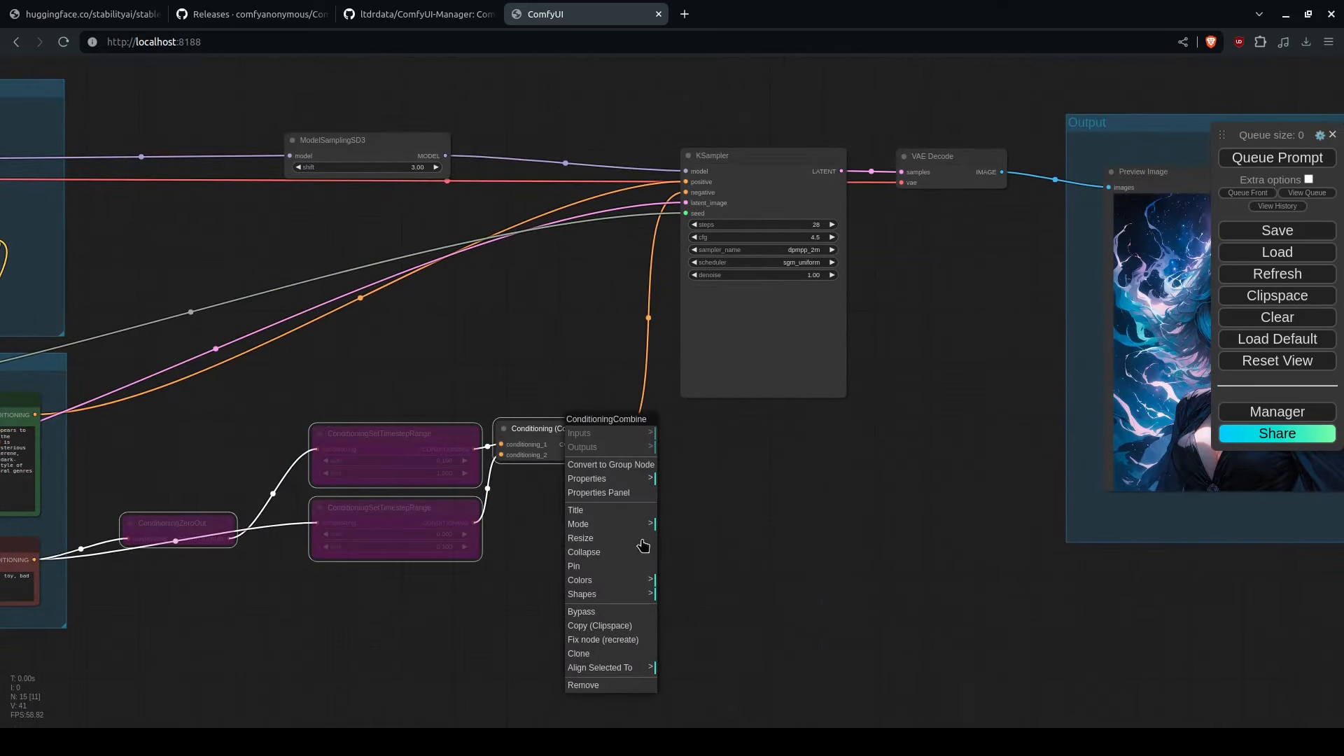
left_click(588, 612)
right_click(360, 136)
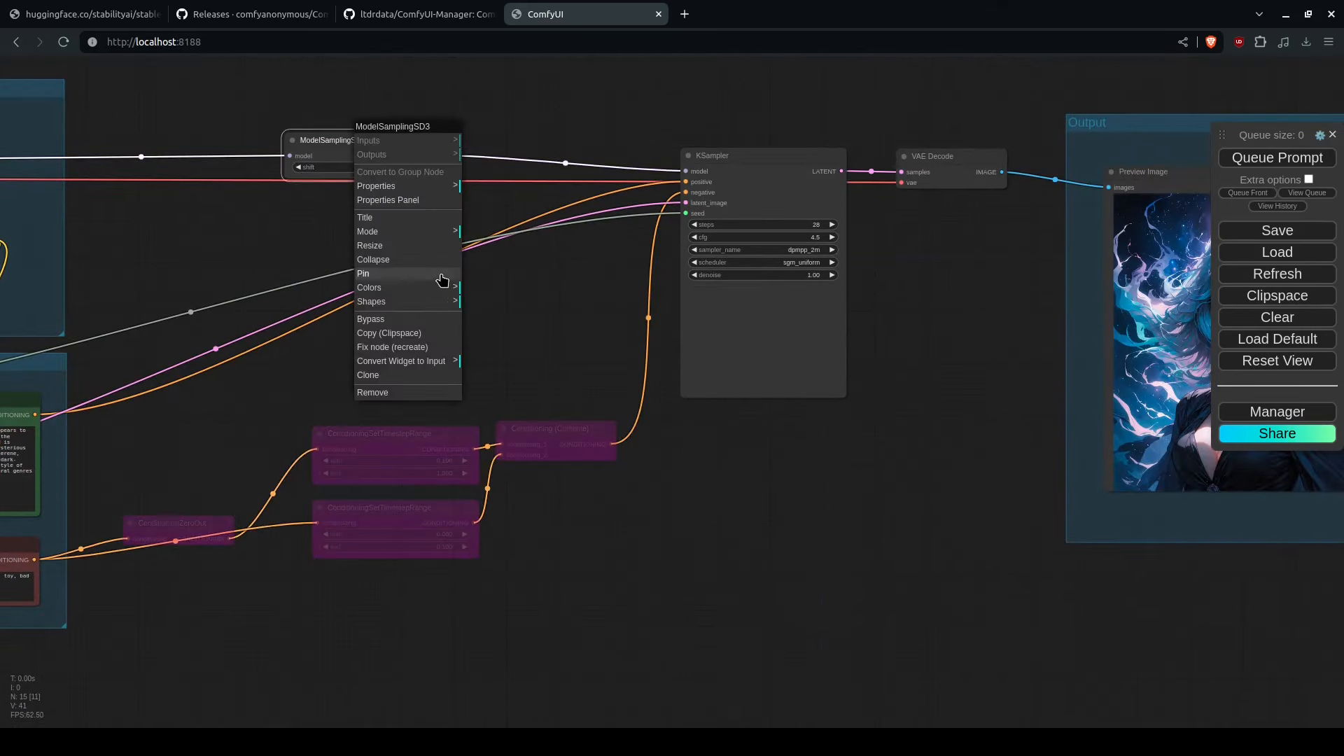
left_click(413, 320)
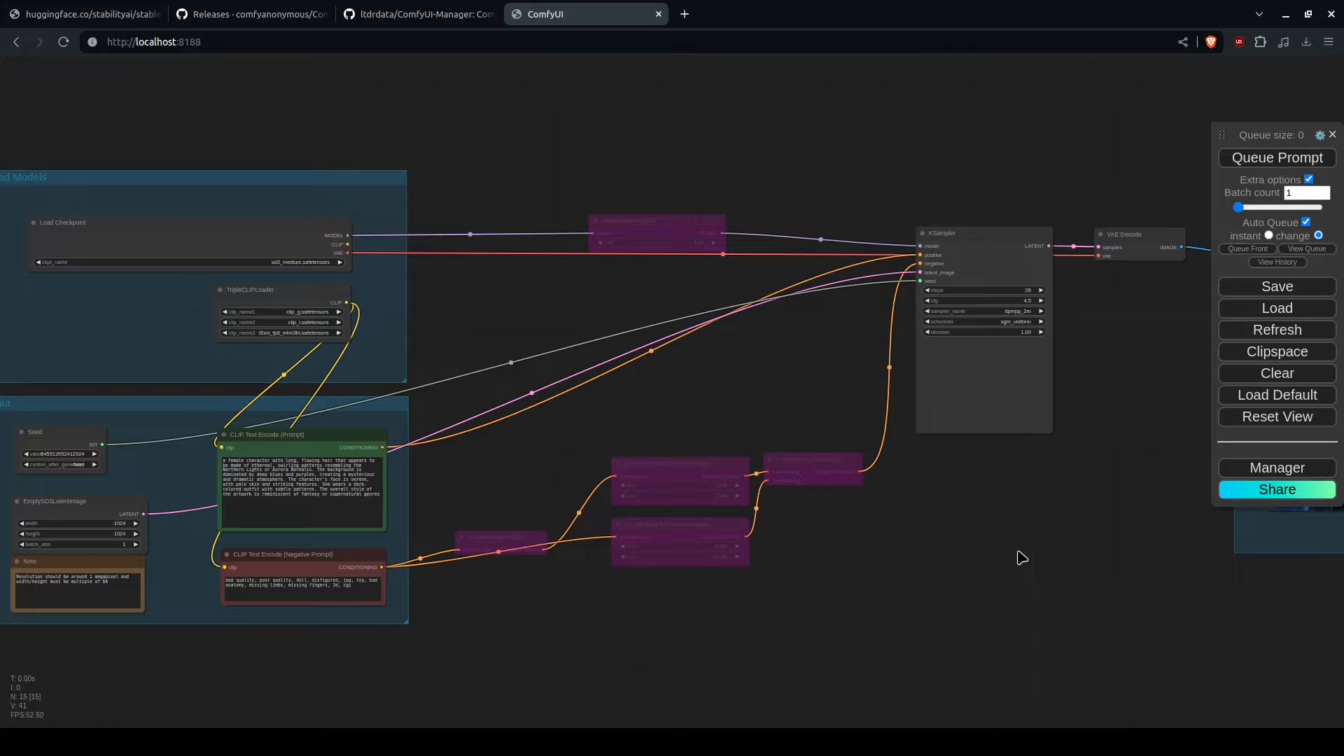
Step: Move the bypassed ModelSamplingSD3 and conditioning nodes together far below the rest of the workflow, clearing the space before the KSampler
left_click_drag(1022, 556, 439, 582)
scroll(913, 459, "up", 5)
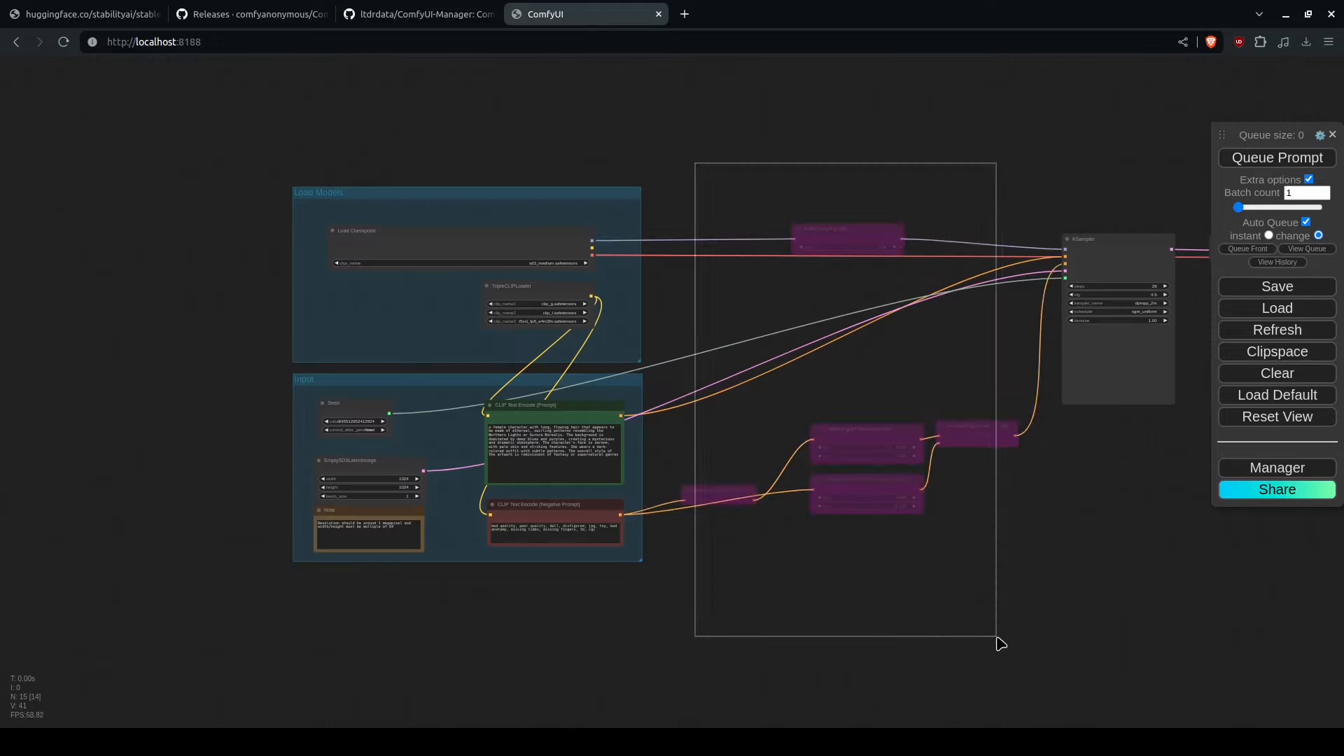
left_click_drag(998, 639, 997, 634)
left_click_drag(986, 452, 970, 736)
left_click_drag(856, 532, 826, 738)
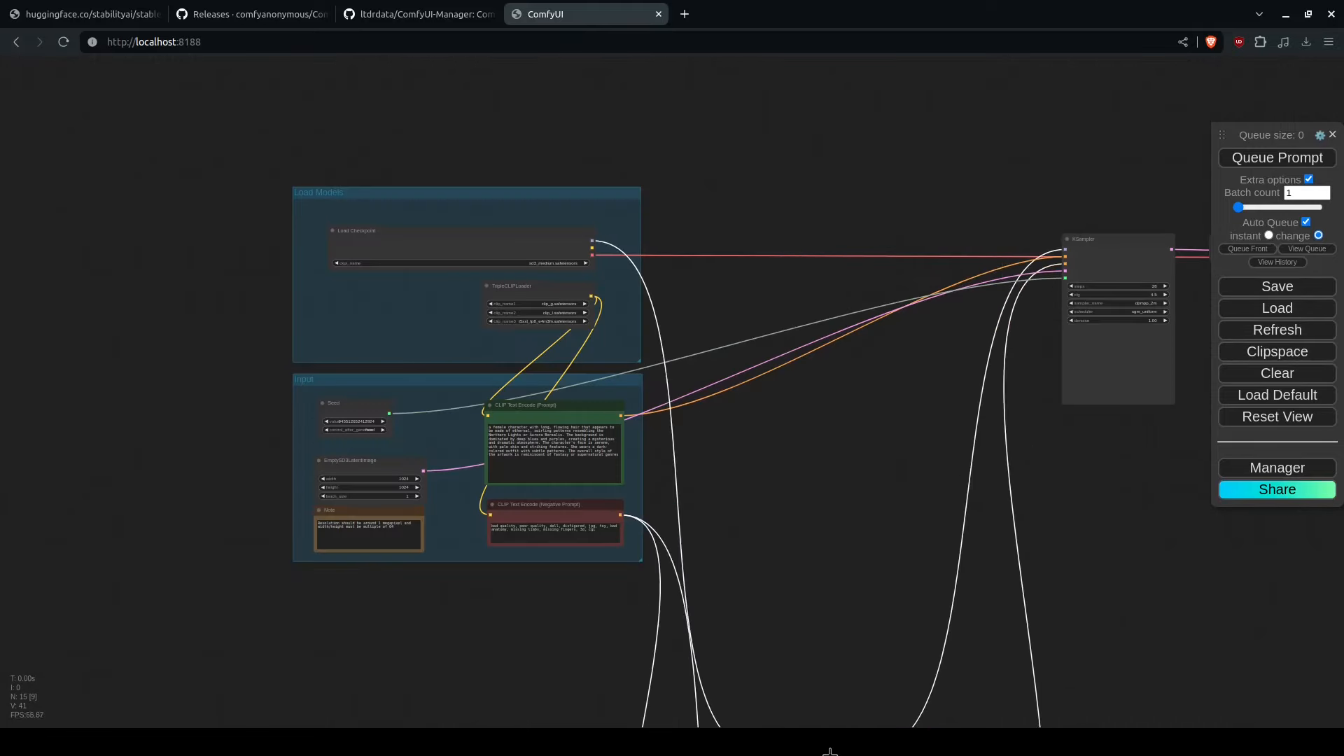
left_click(786, 506)
left_click_drag(865, 507, 1025, 490)
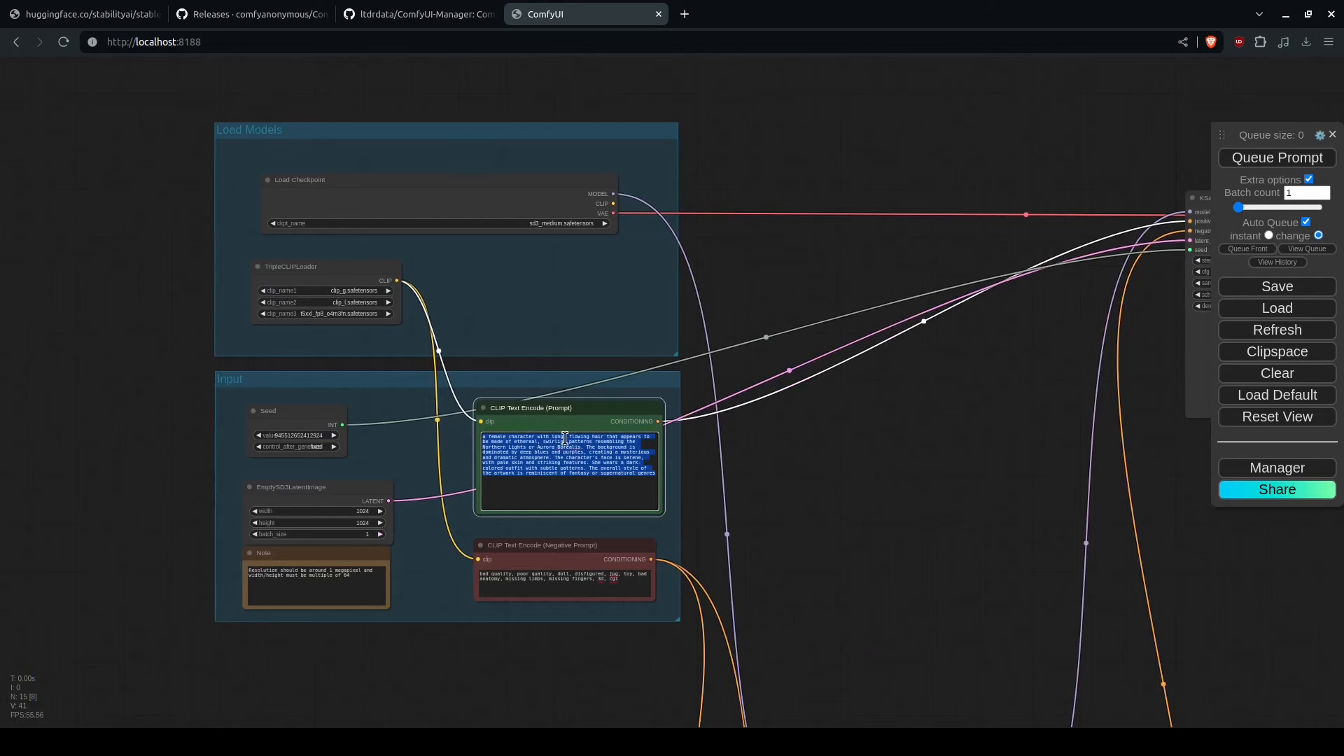
Step: Highlight the entire negative prompt text to review it, then clear the selection
left_click(564, 583)
key("ctrl+a")
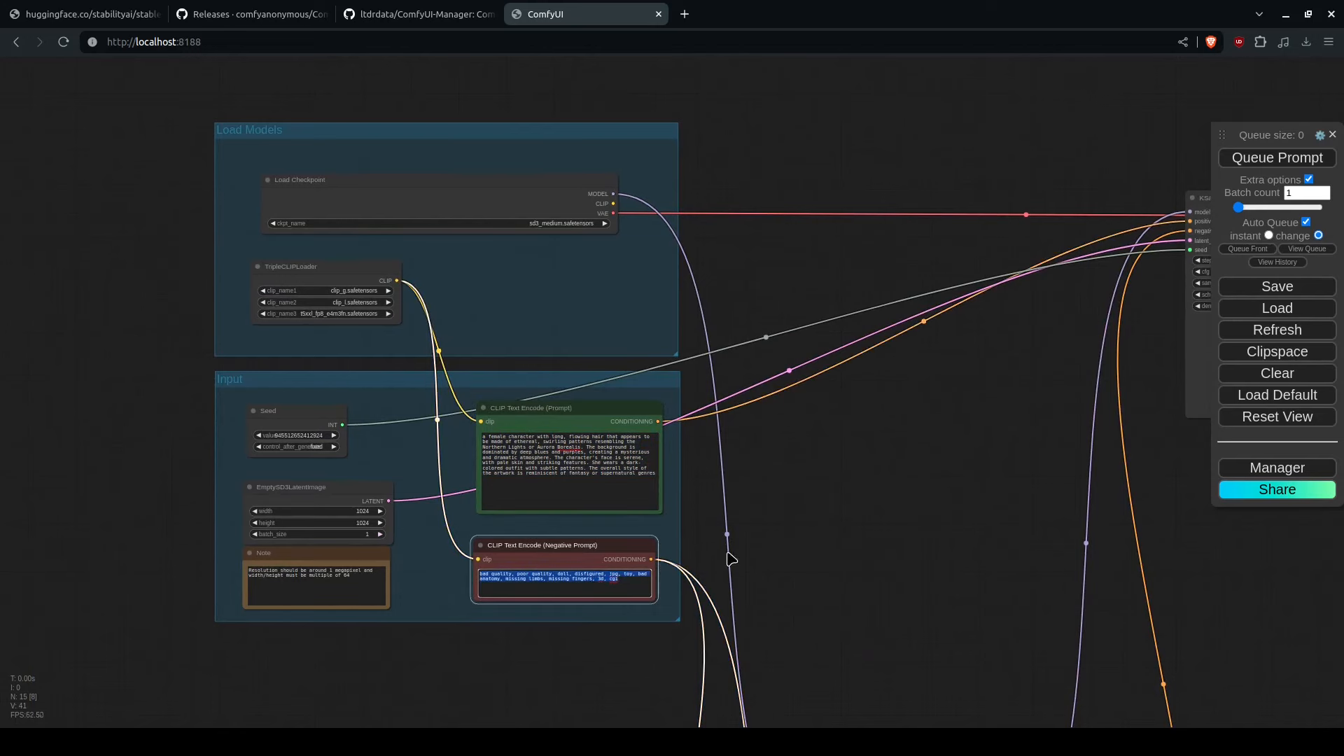
left_click(850, 499)
left_click_drag(853, 504, 838, 475)
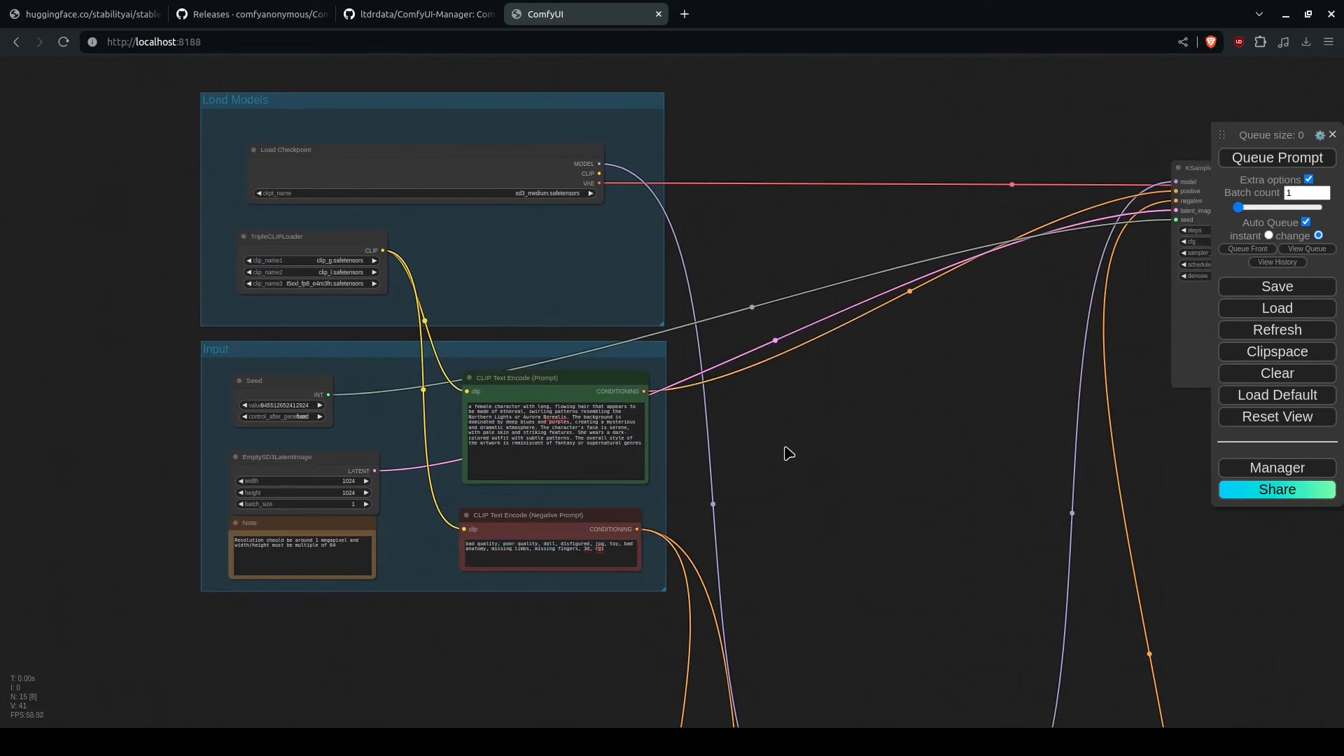
Step: Replace the positive prompt with "woman walking through a forest wearing a green shirt and orange skirt", letting Auto Queue regenerate on change
left_click(579, 432)
key("ctrl+a")
type("woman walk")
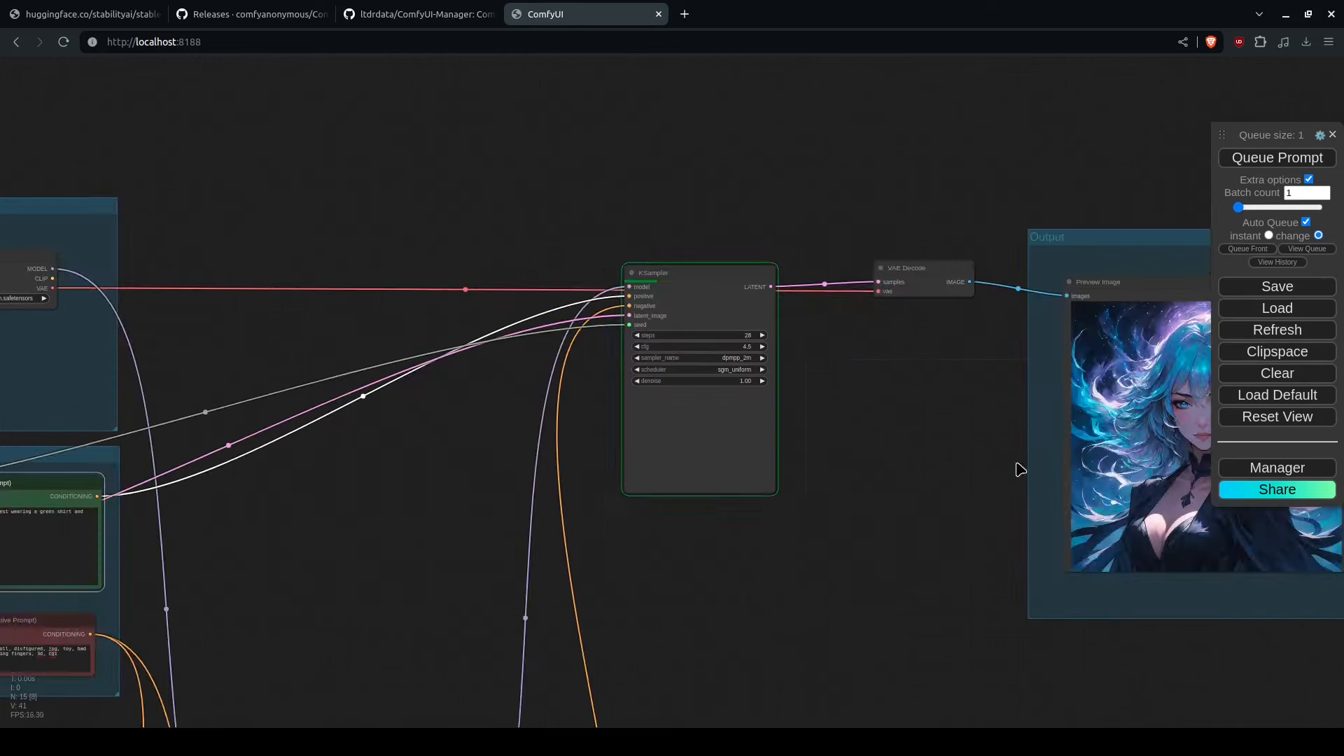
Step: Examine the images generated from the edited prompt in the Preview Image node, inspecting the details of the final one up close
scroll(938, 420, "up", 2)
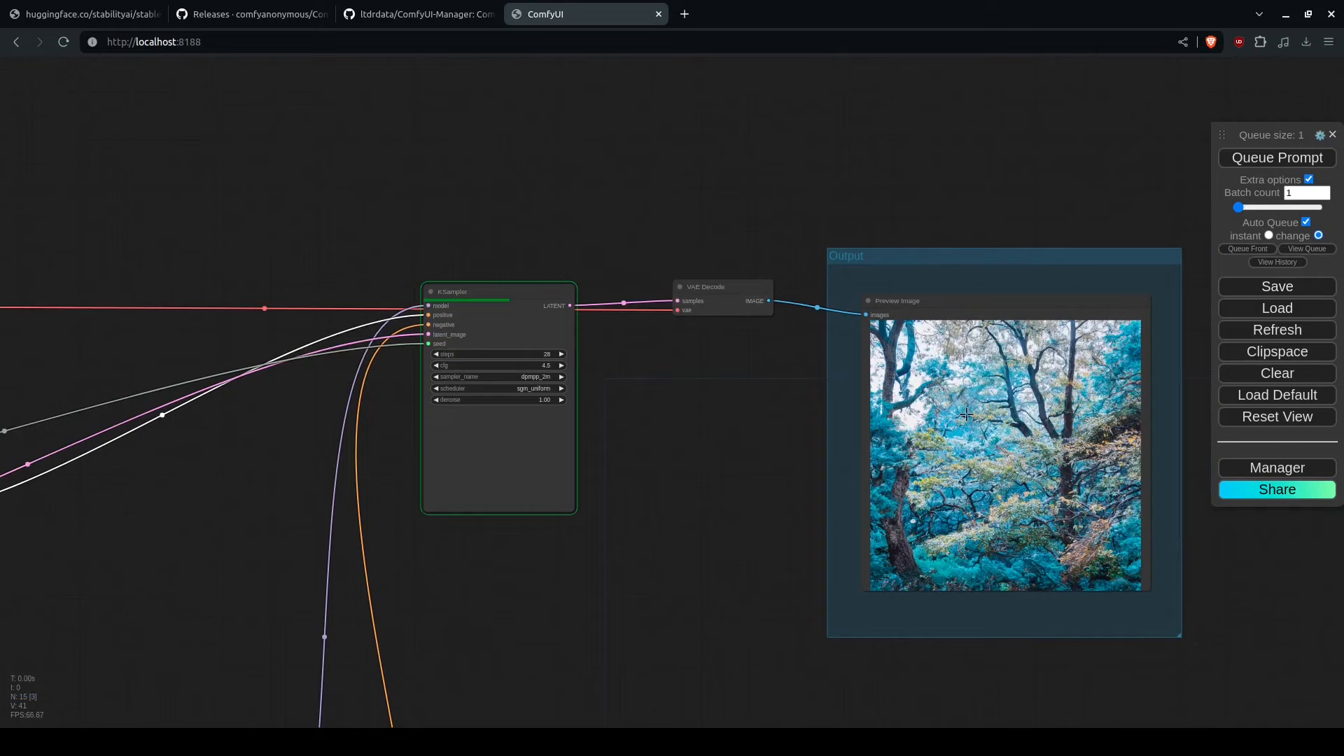
left_click_drag(712, 426, 400, 388)
scroll(717, 426, "up", 6)
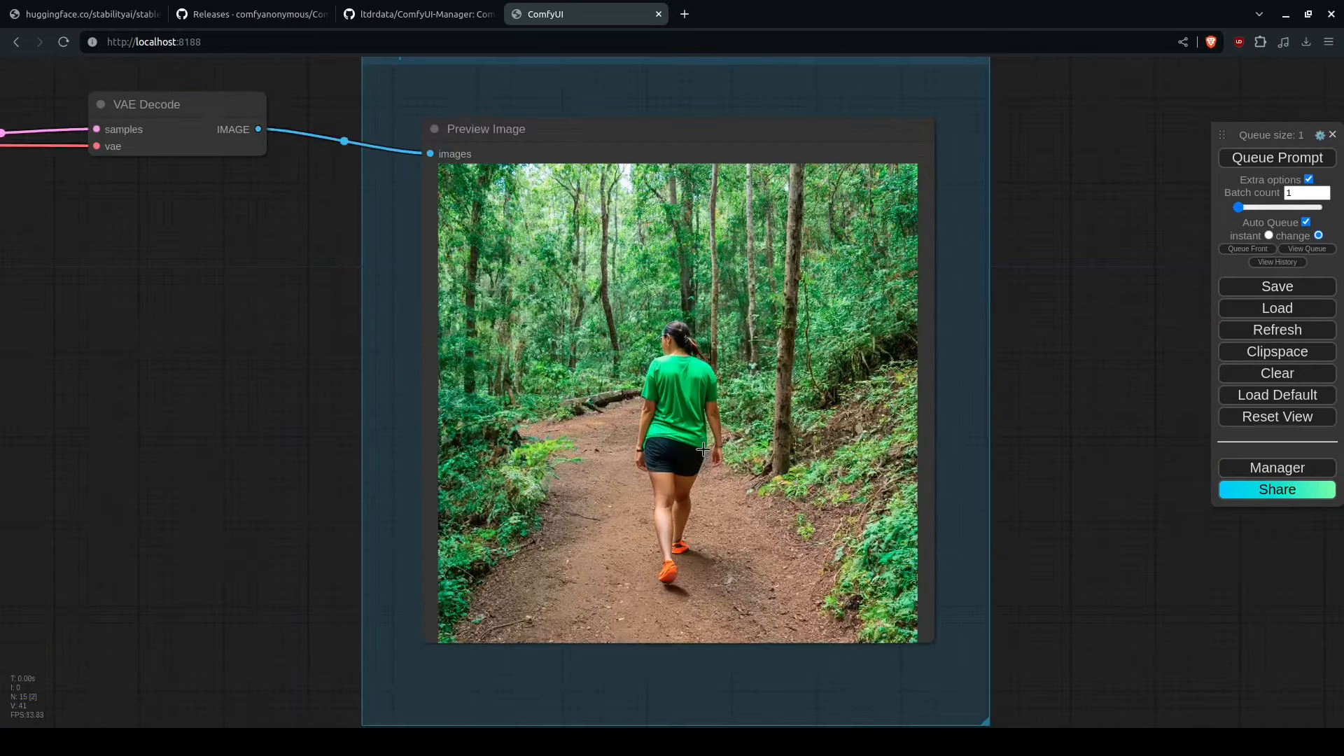
scroll(761, 408, "down", 3)
scroll(760, 408, "up", 3)
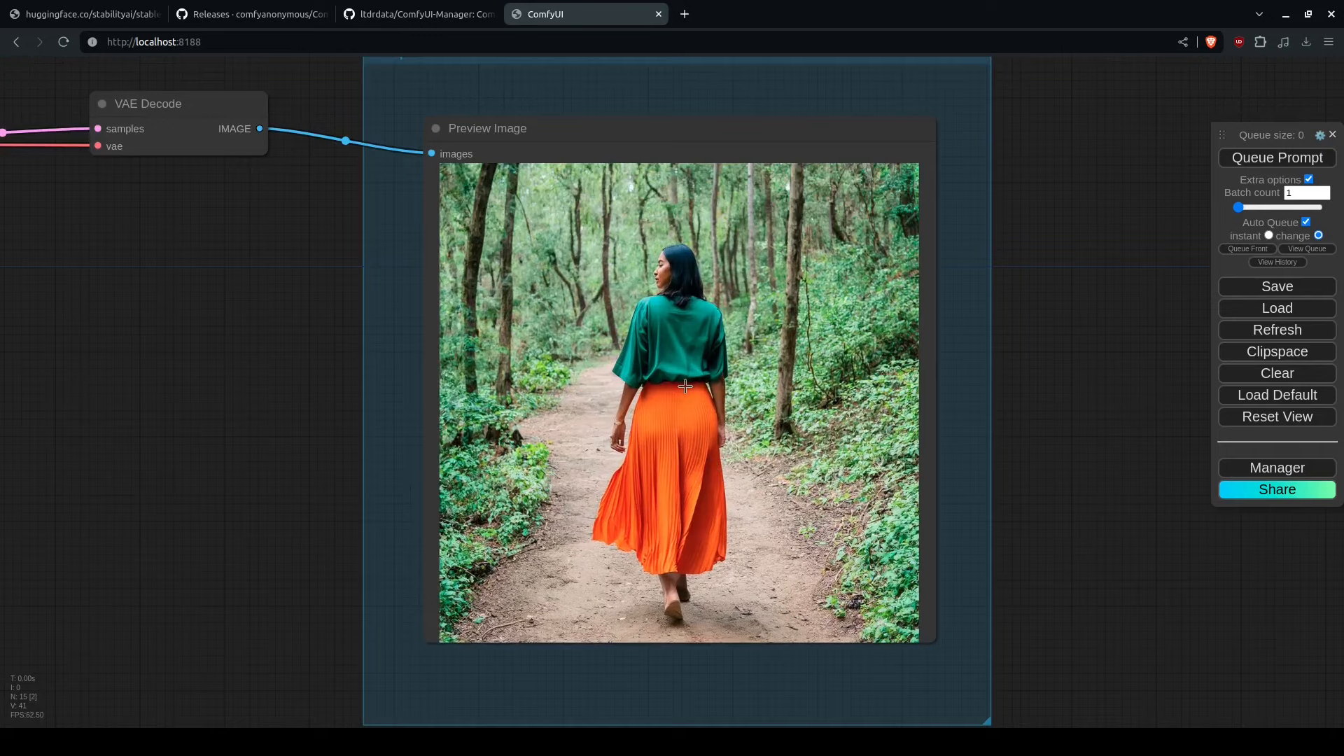
scroll(672, 242, "up", 4)
scroll(699, 425, "up", 6)
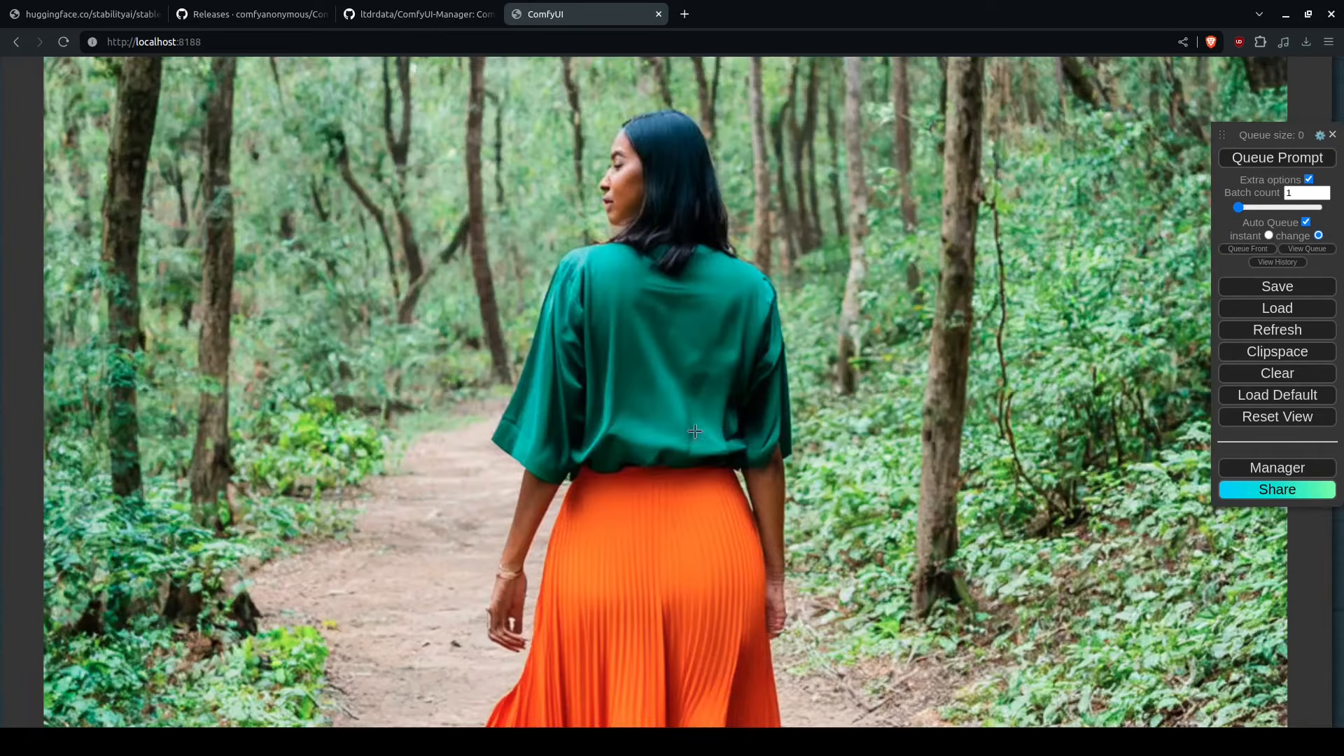
scroll(632, 582, "down", 5)
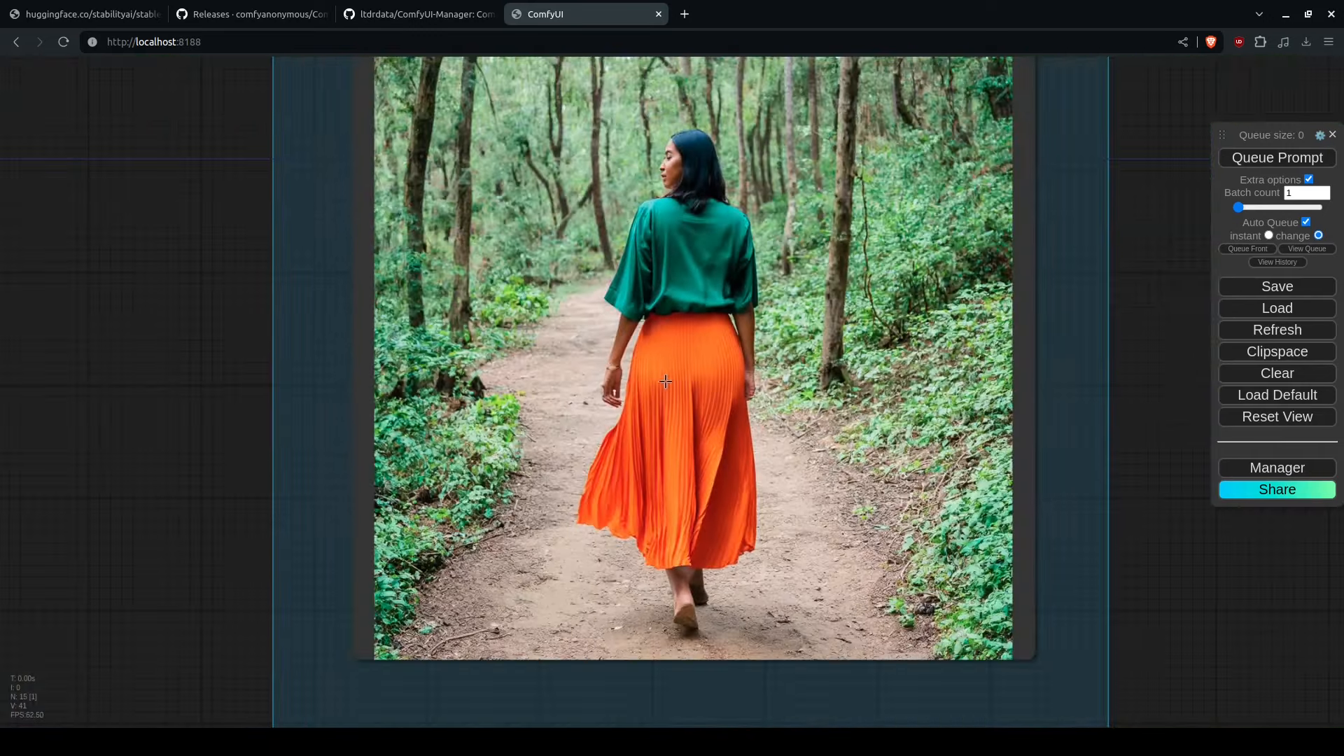
left_click_drag(627, 190, 630, 216)
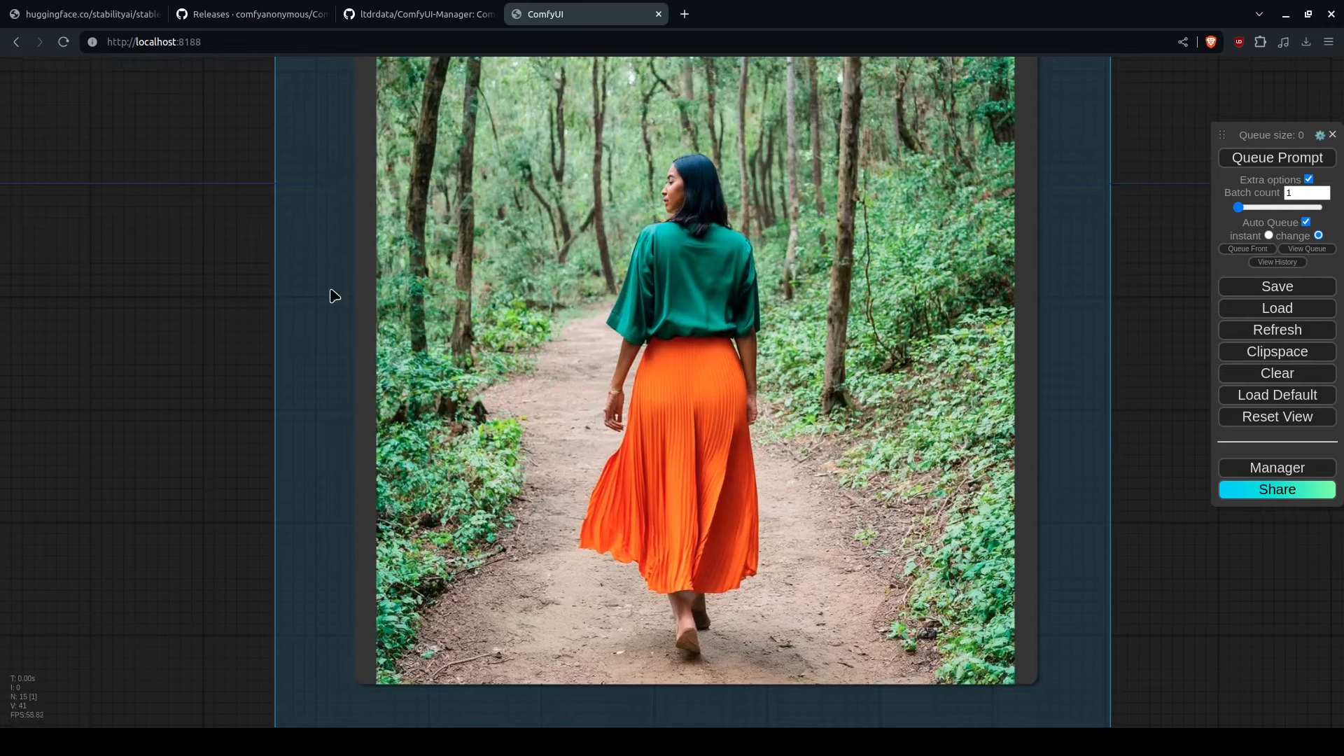
Step: Review the positive and negative prompt nodes and the KSampler settings behind the generated image
left_click_drag(196, 466, 553, 420)
scroll(552, 420, "down", 7)
left_click_drag(246, 546, 780, 474)
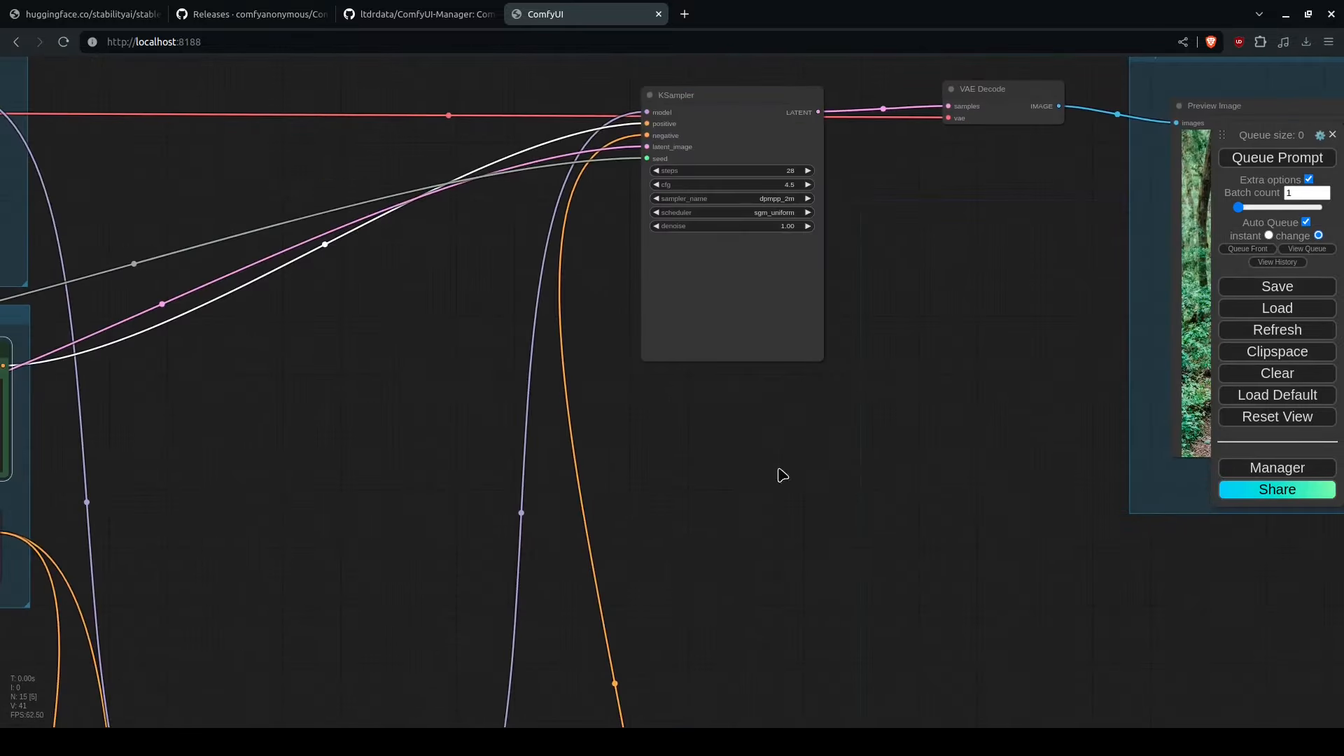
left_click_drag(571, 528, 1162, 474)
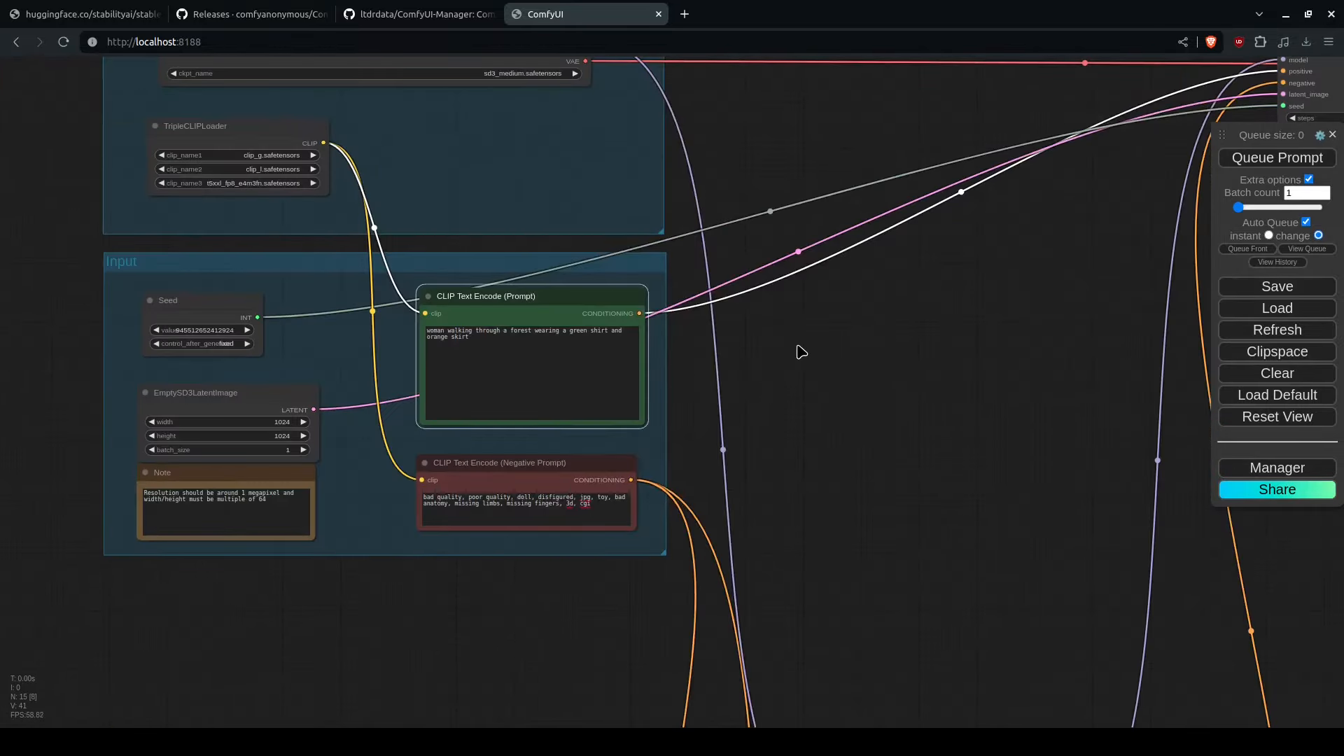
left_click_drag(812, 346, 161, 443)
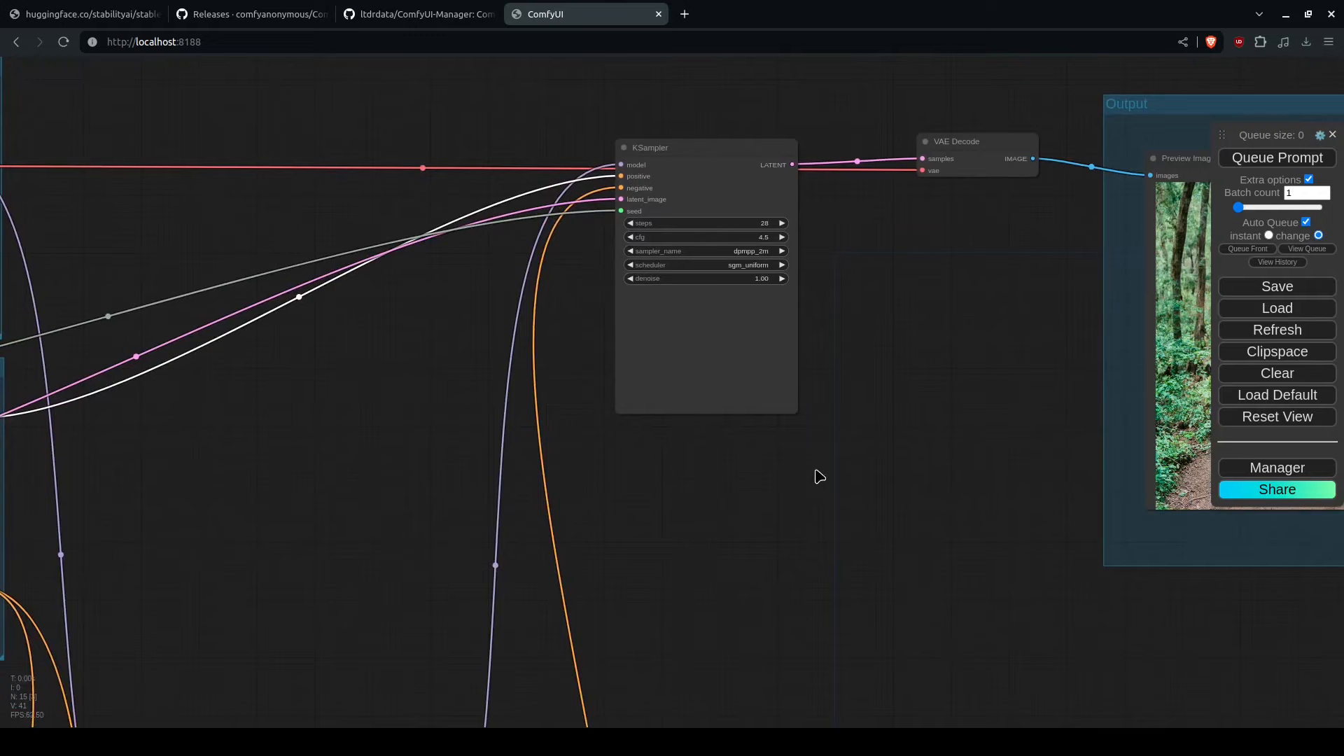